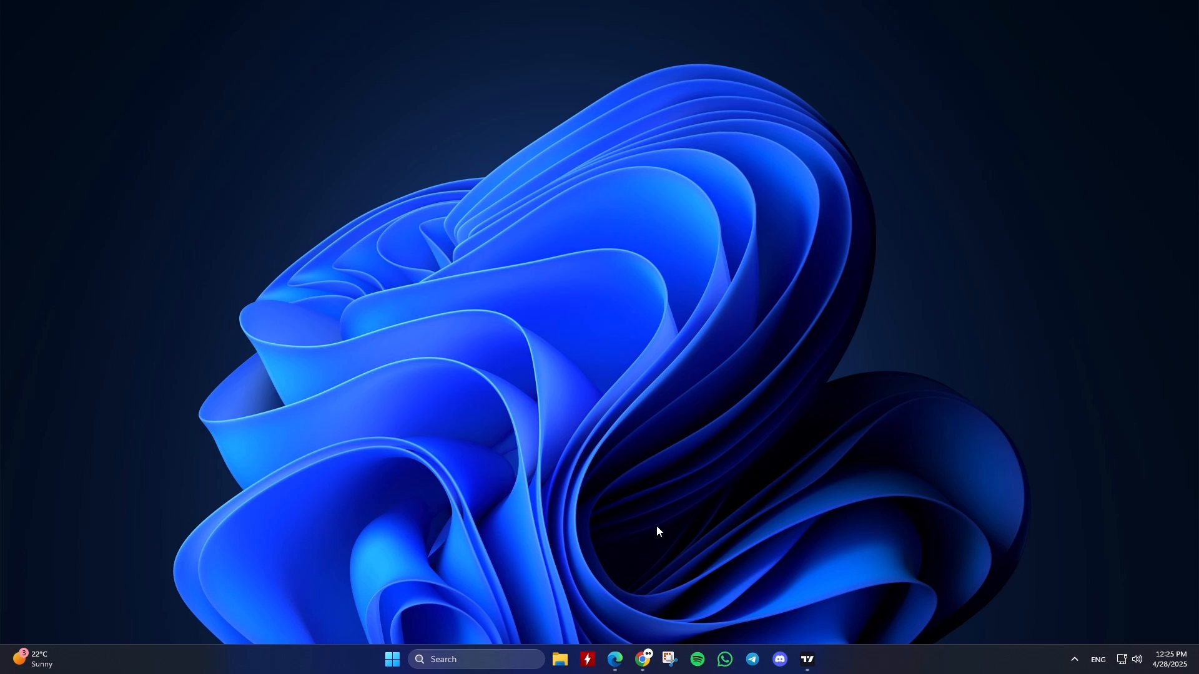
# Search Windows for Hyper-V and open Hyper-V Manager
pyautogui.click(485, 655)
pyautogui.write('Hyper-V')
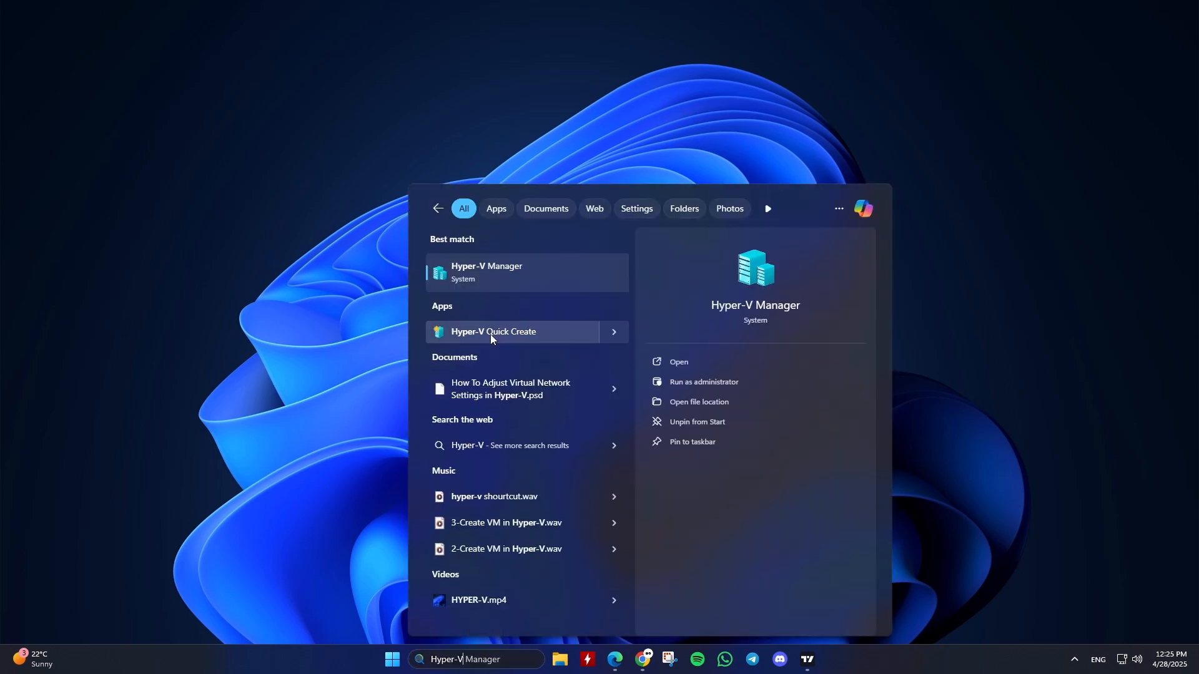
pyautogui.click(509, 275)
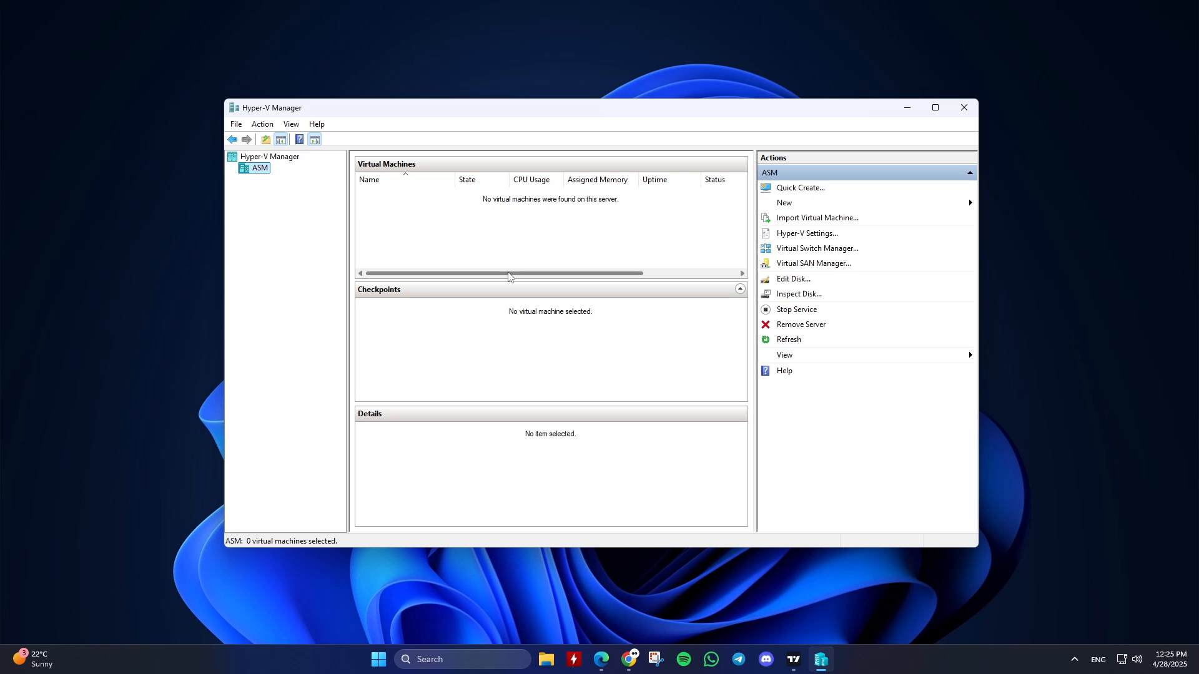
# Start creating a new virtual machine named Windows 10 VM, stored in the default location
pyautogui.click(788, 209)
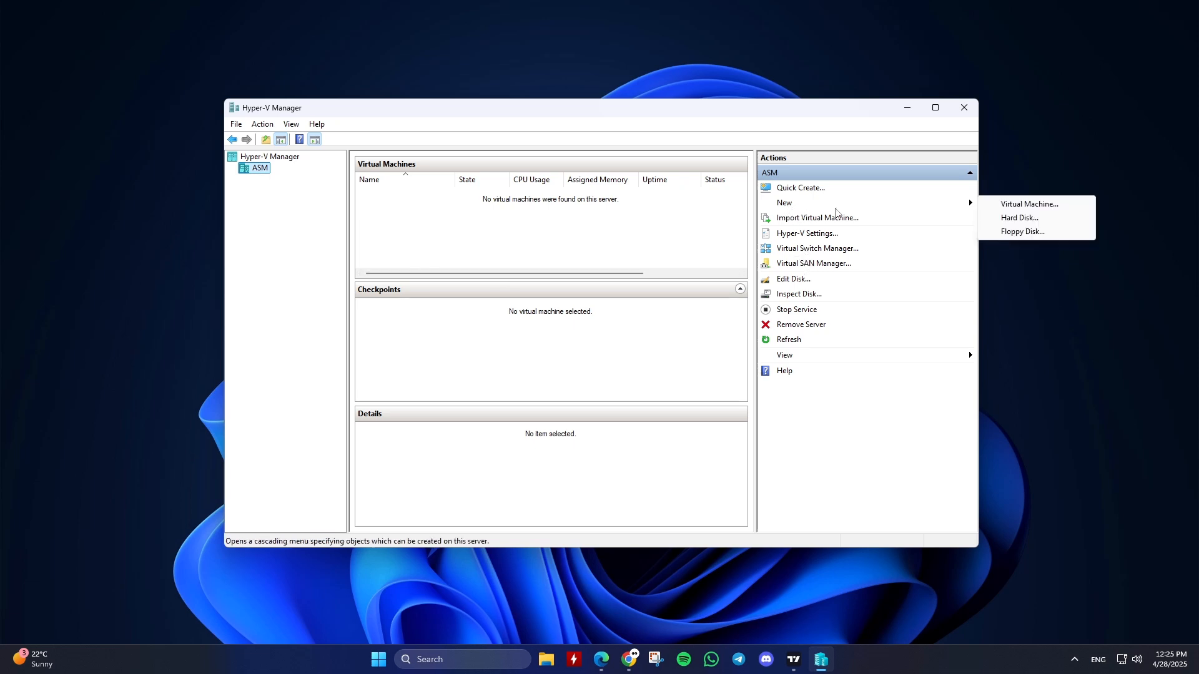
pyautogui.click(1046, 211)
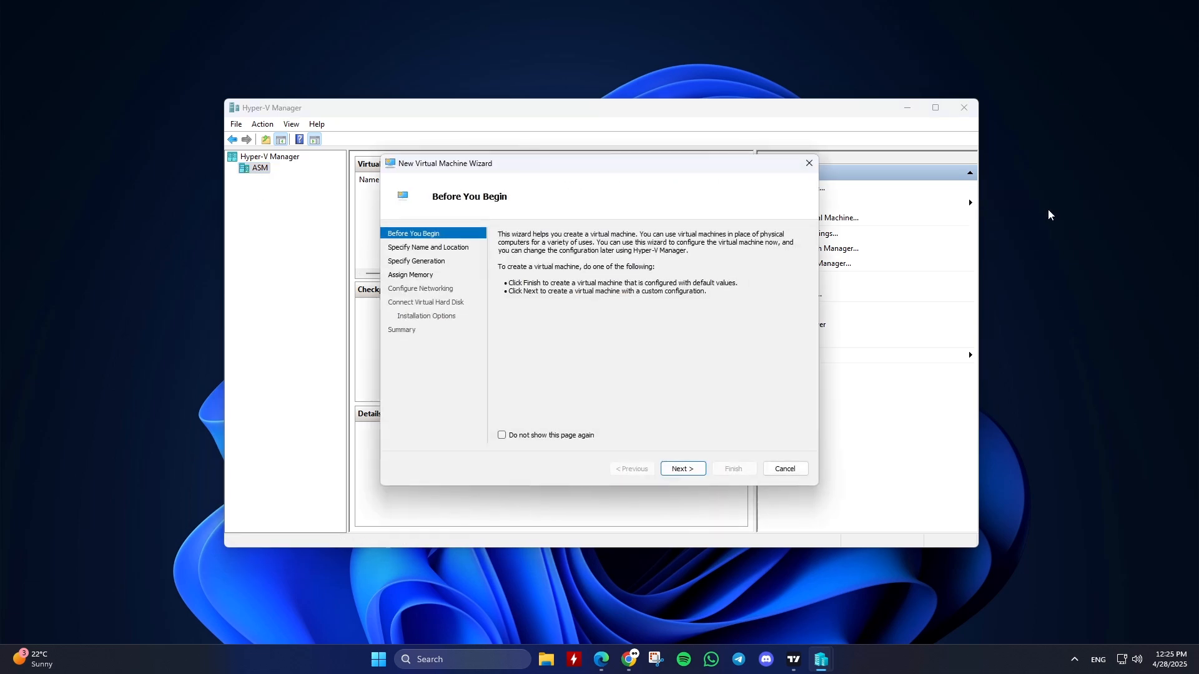
pyautogui.click(683, 469)
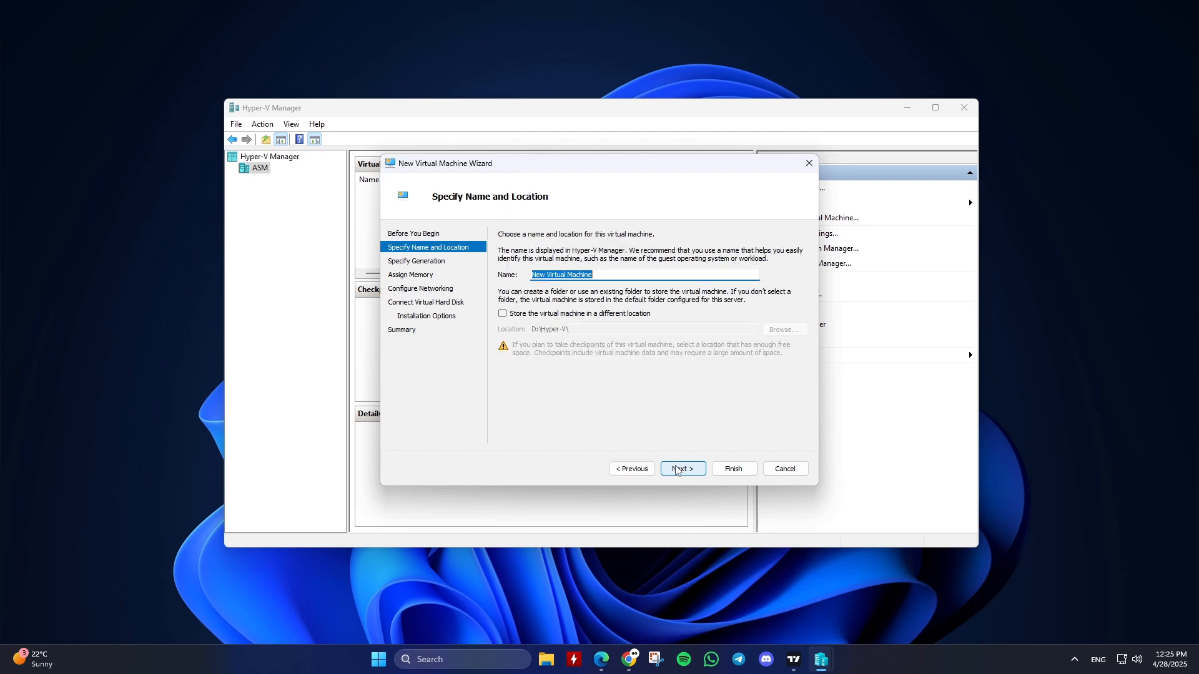
pyautogui.write('Windows 10 VM')
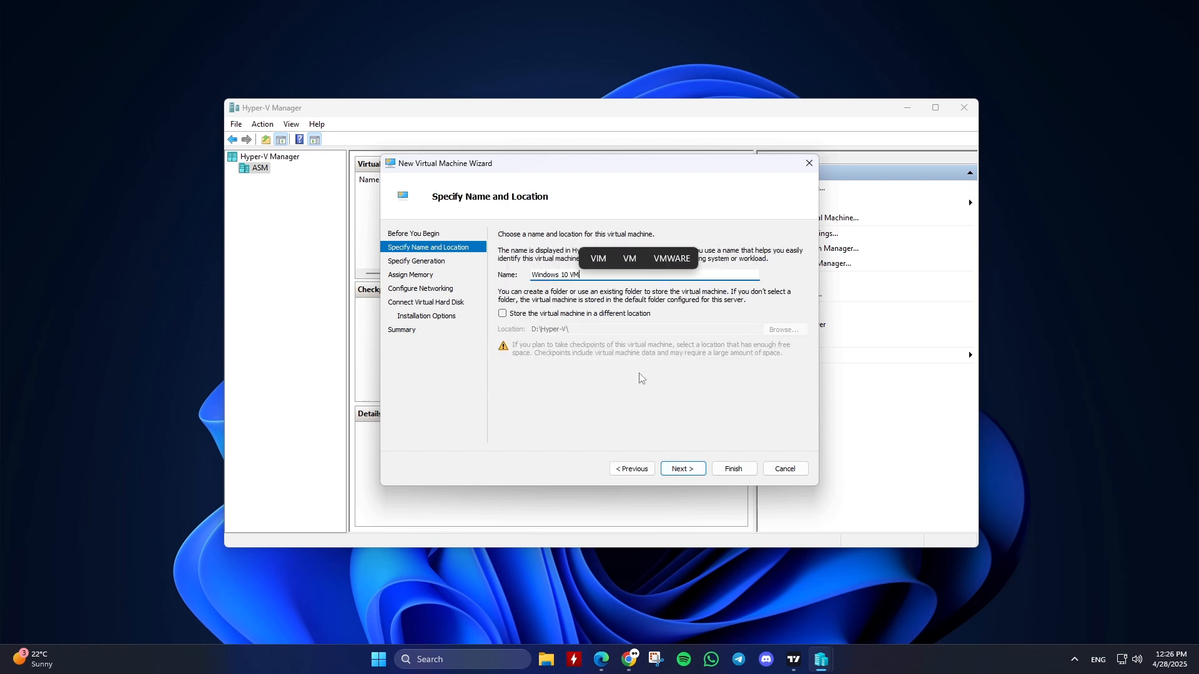
pyautogui.click(534, 314)
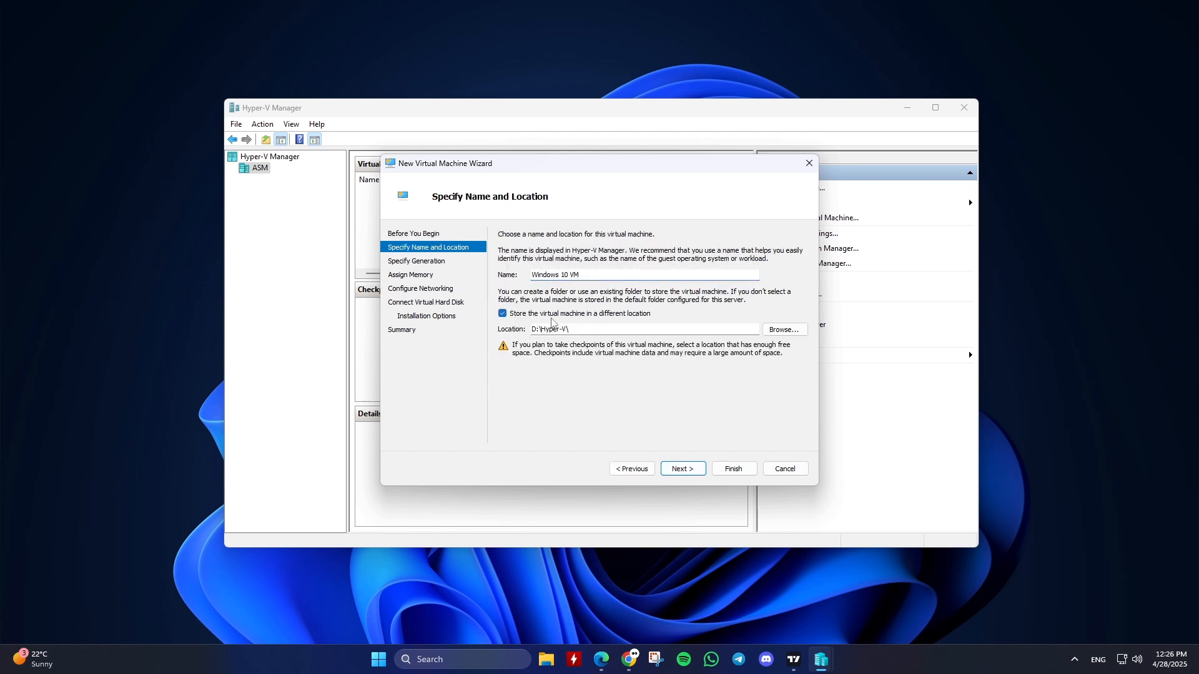
pyautogui.click(524, 314)
pyautogui.click(685, 469)
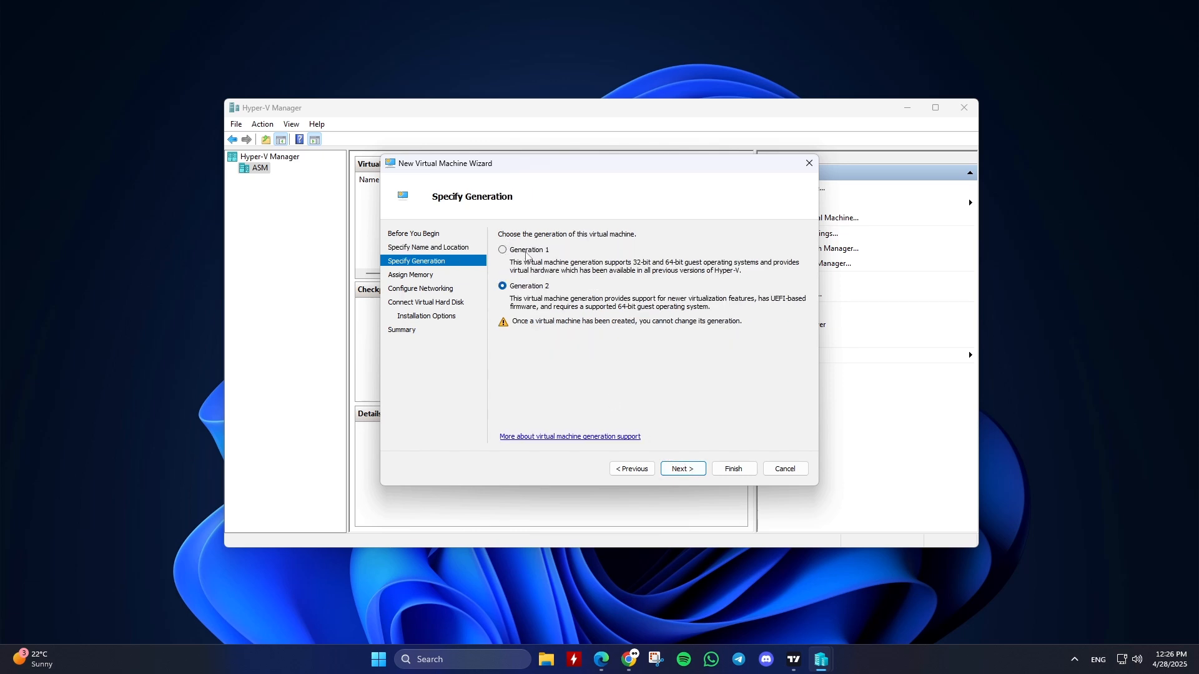
# Choose Generation 2 for the virtual machine and assign 5000 MB of startup memory with Dynamic Memory turned off
pyautogui.click(525, 253)
pyautogui.click(545, 290)
pyautogui.click(683, 470)
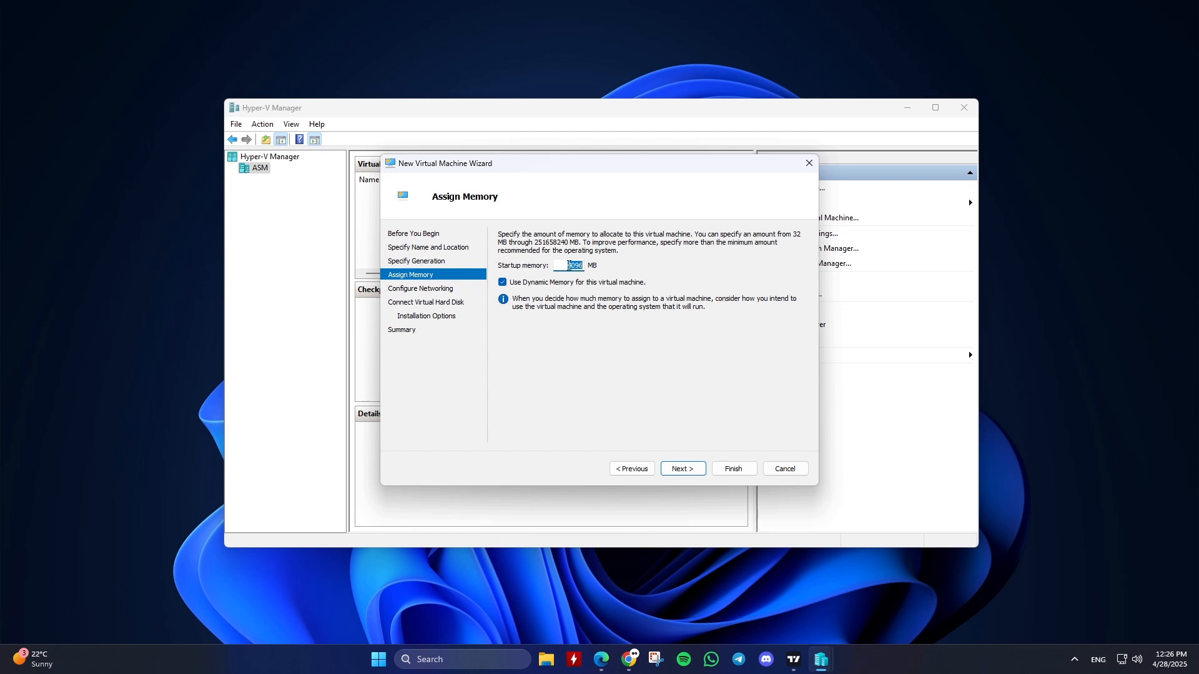
pyautogui.write('5000')
pyautogui.click(578, 286)
pyautogui.click(680, 473)
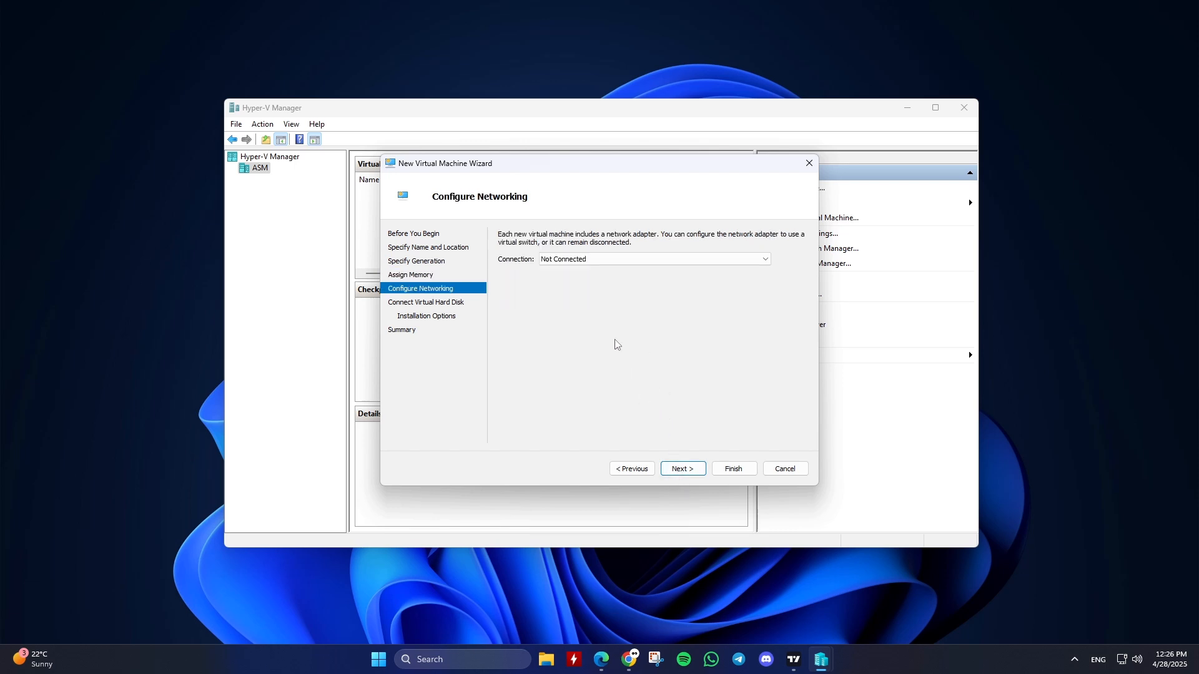
# Connect the virtual machine to External Virtual Switch and set the size of its new virtual hard disk to 12 GB
pyautogui.click(599, 261)
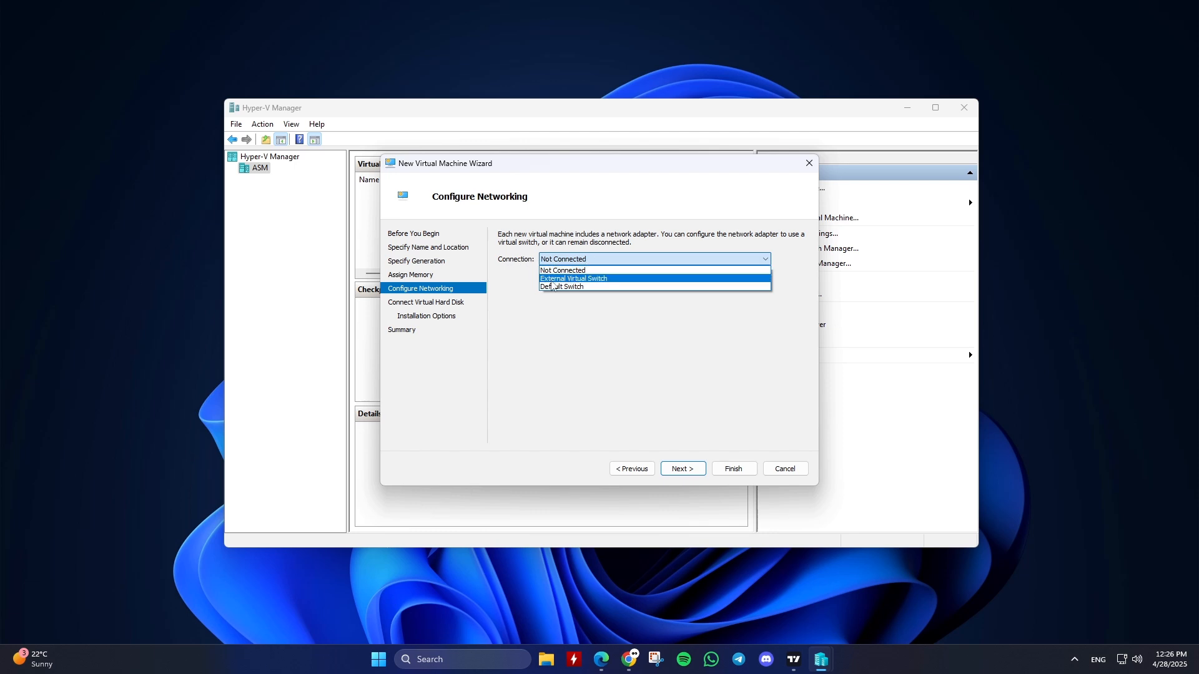
pyautogui.click(567, 280)
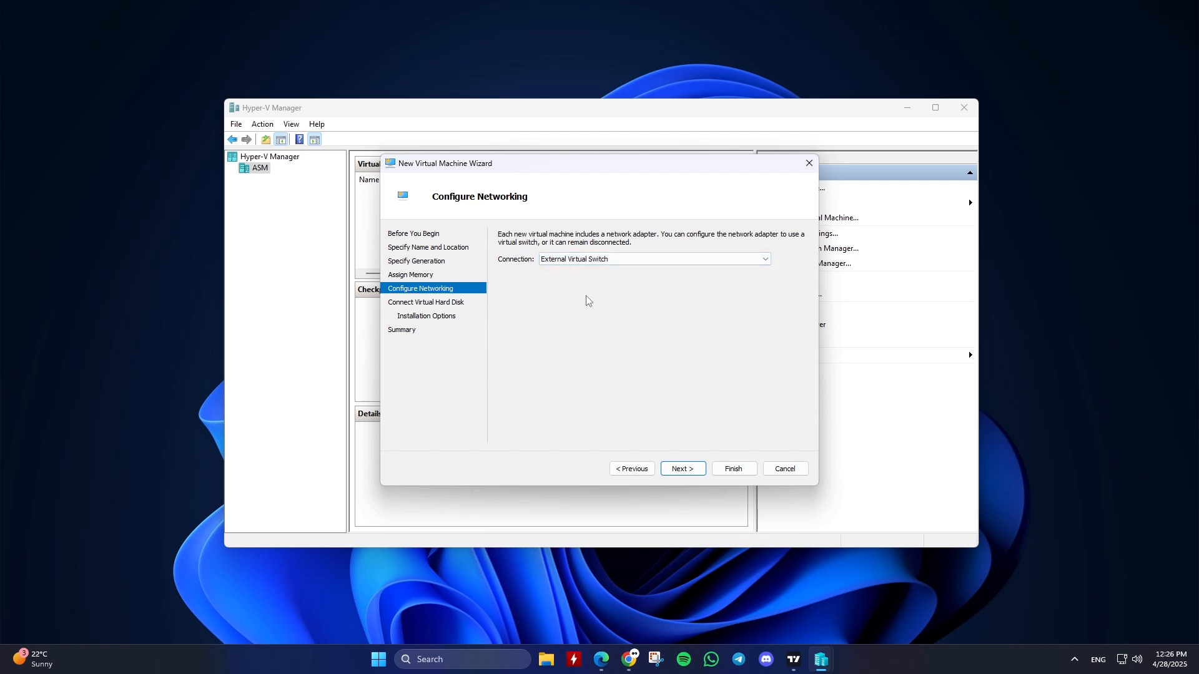
pyautogui.click(681, 471)
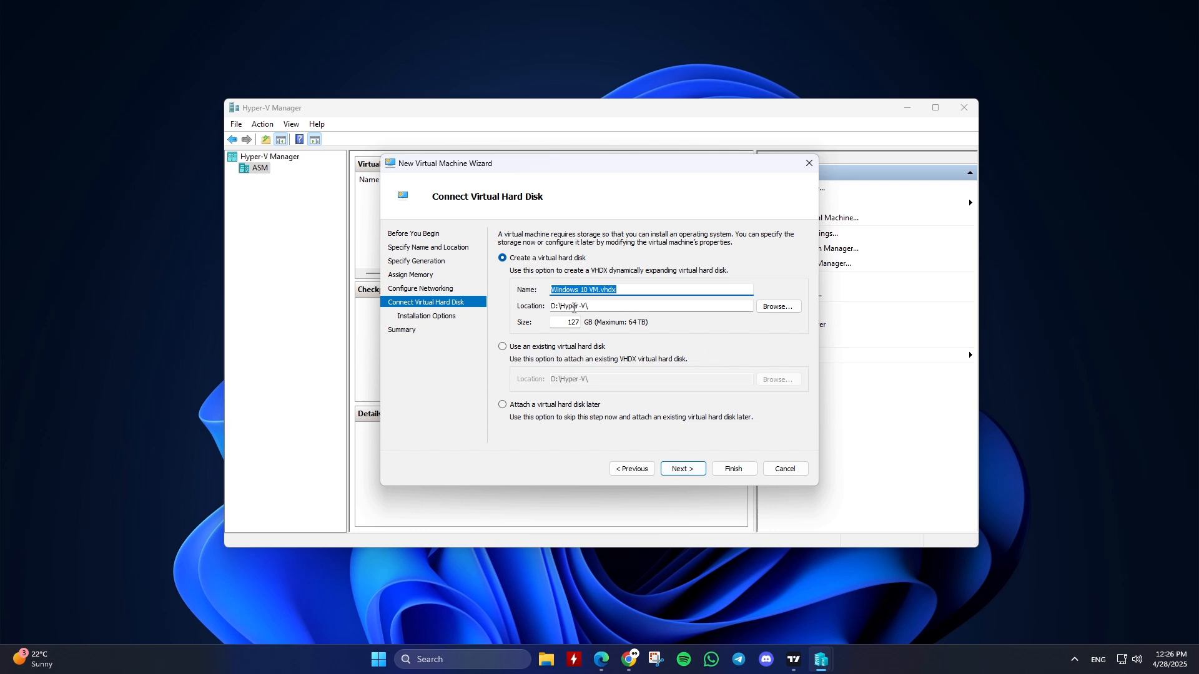
pyautogui.doubleClick(571, 322)
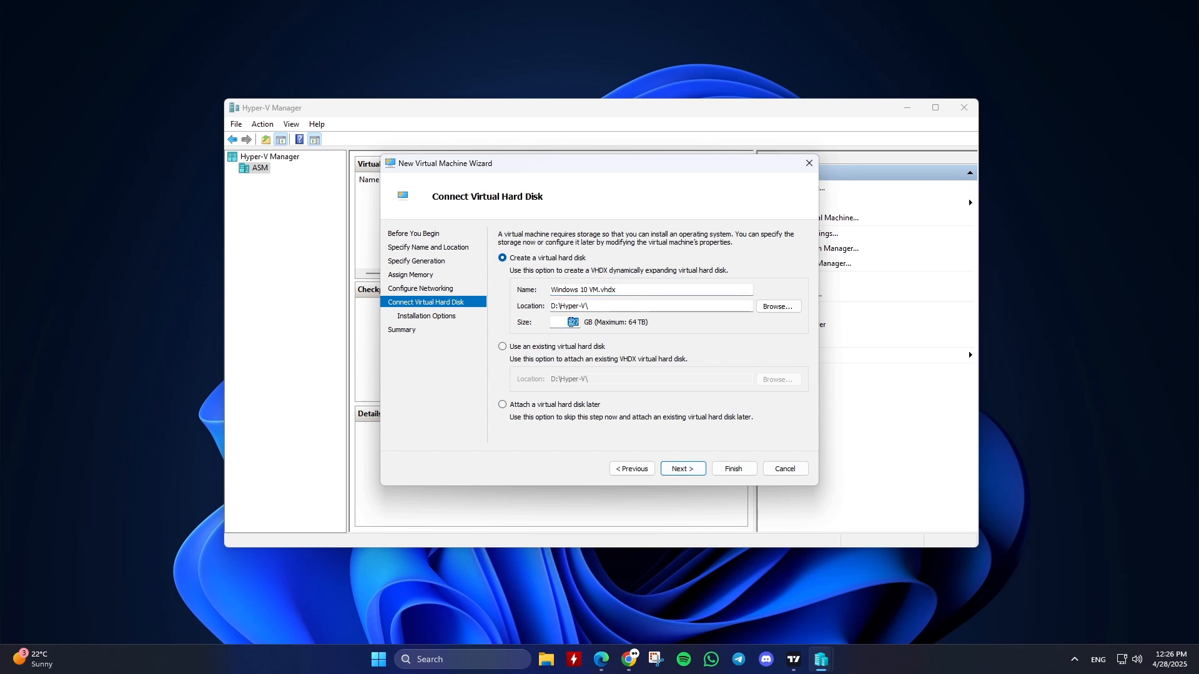
pyautogui.write('12')
pyautogui.click(681, 469)
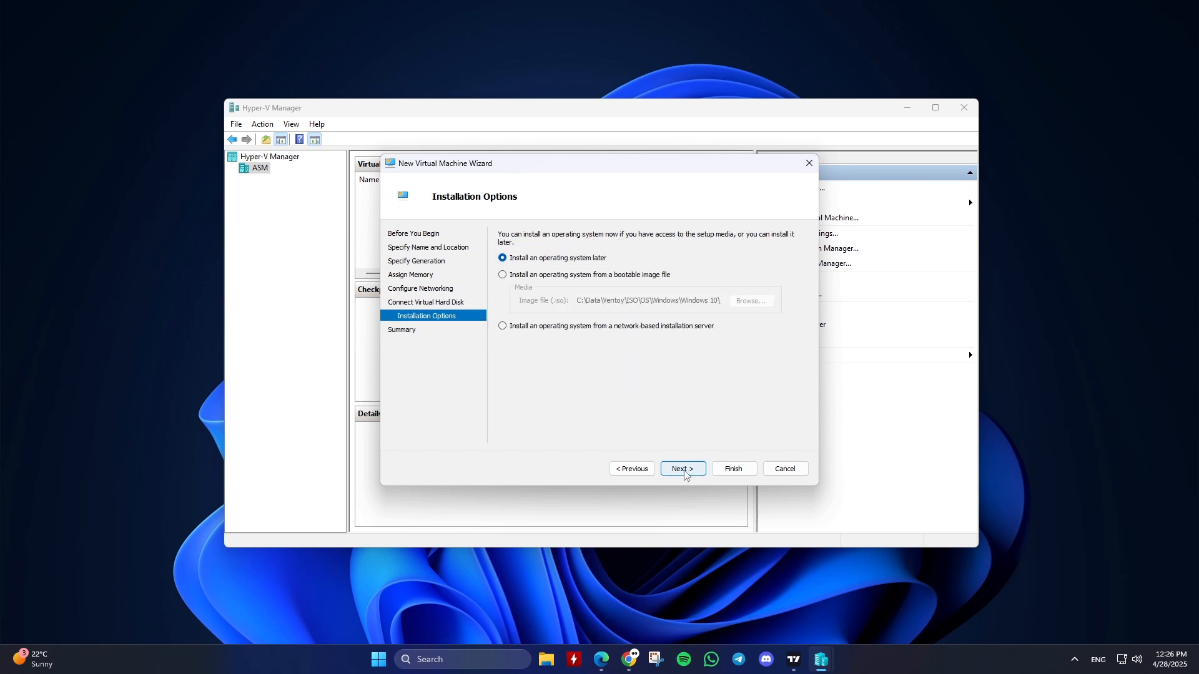
# Choose installation from the bootable image Win10_22H2_English_x64_x86.iso and finish creating the virtual machine
pyautogui.click(538, 275)
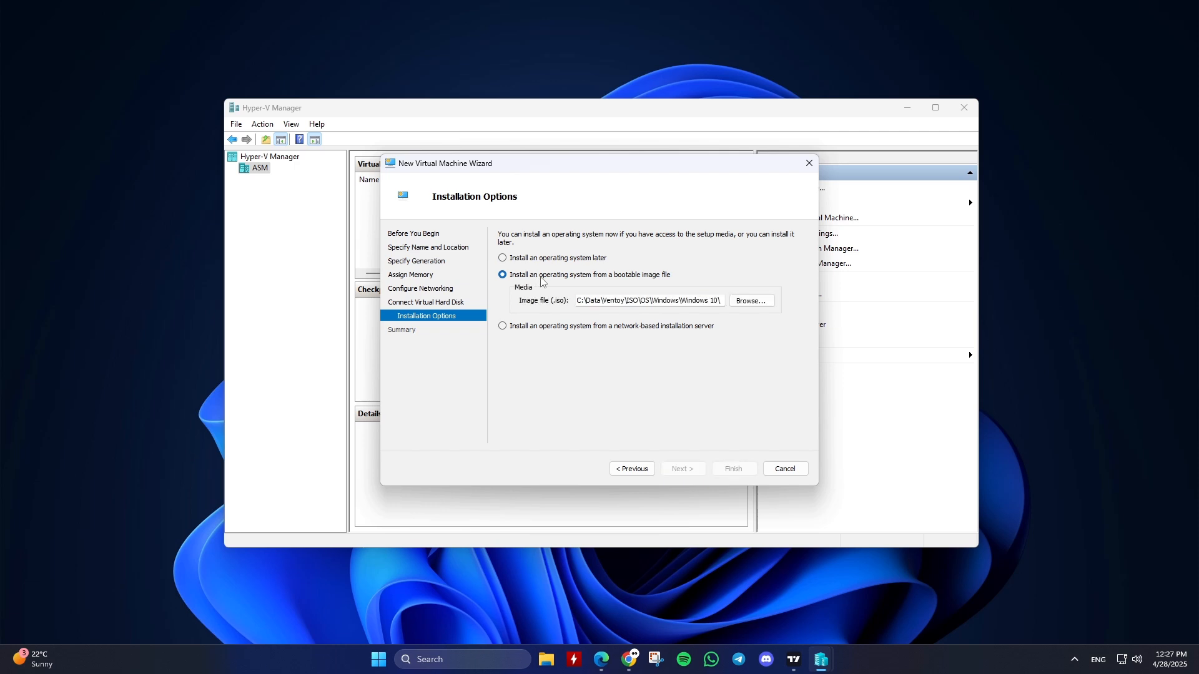
pyautogui.click(752, 300)
pyautogui.doubleClick(565, 272)
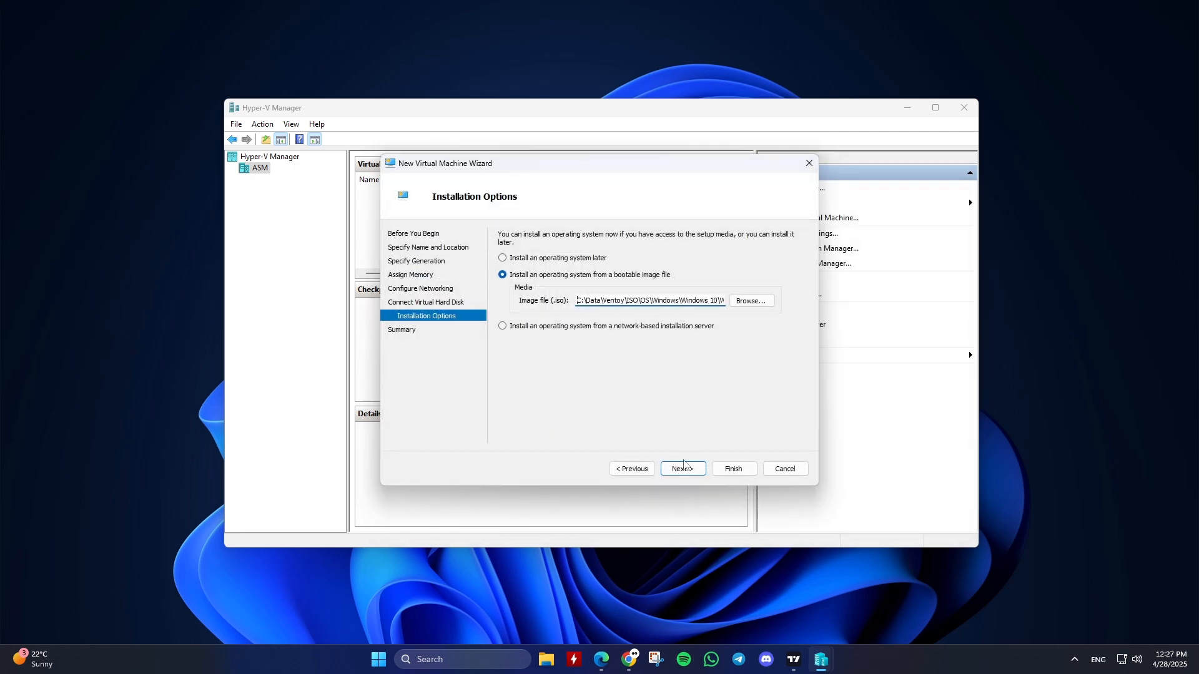
pyautogui.click(683, 469)
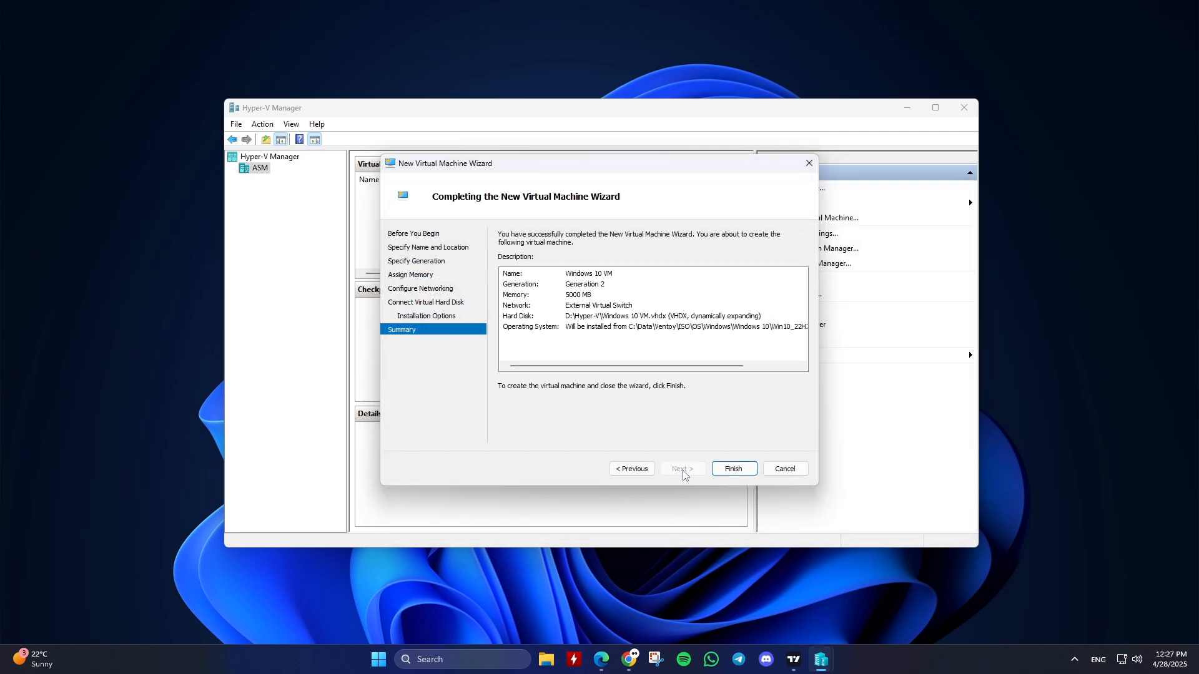
pyautogui.click(733, 469)
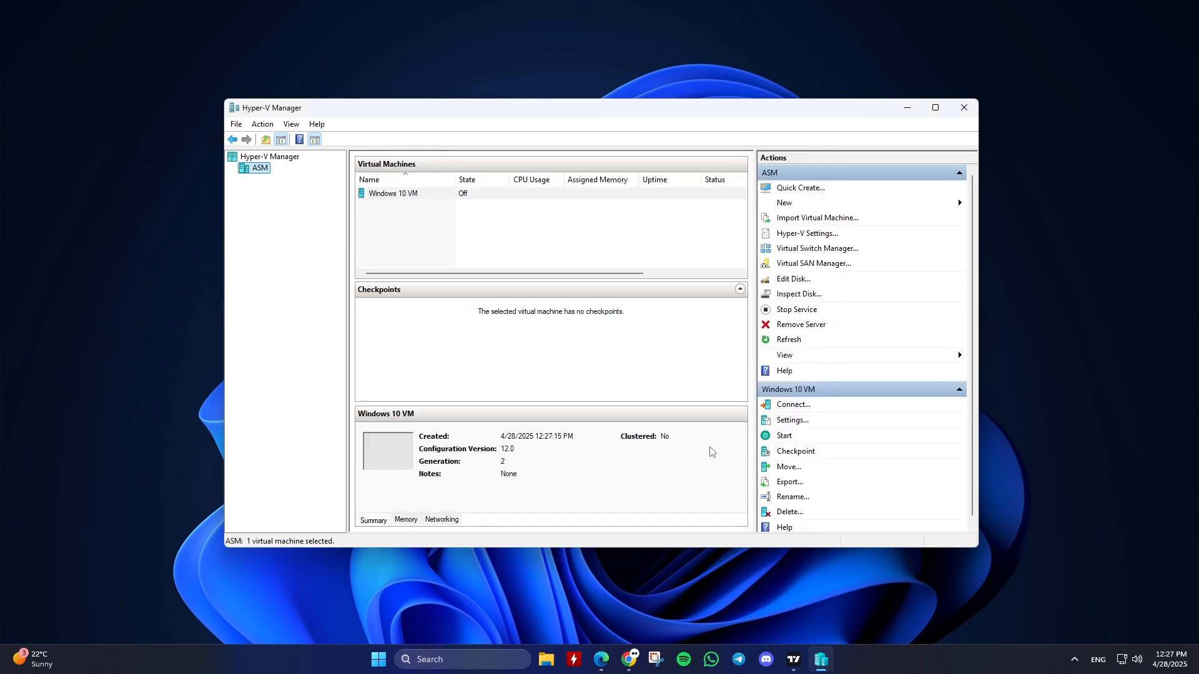
# In the settings of Windows 10 VM, move Hard Drive above Network Adapter in the firmware boot order, keeping DVD Drive first
pyautogui.click(537, 195)
pyautogui.rightClick(537, 196)
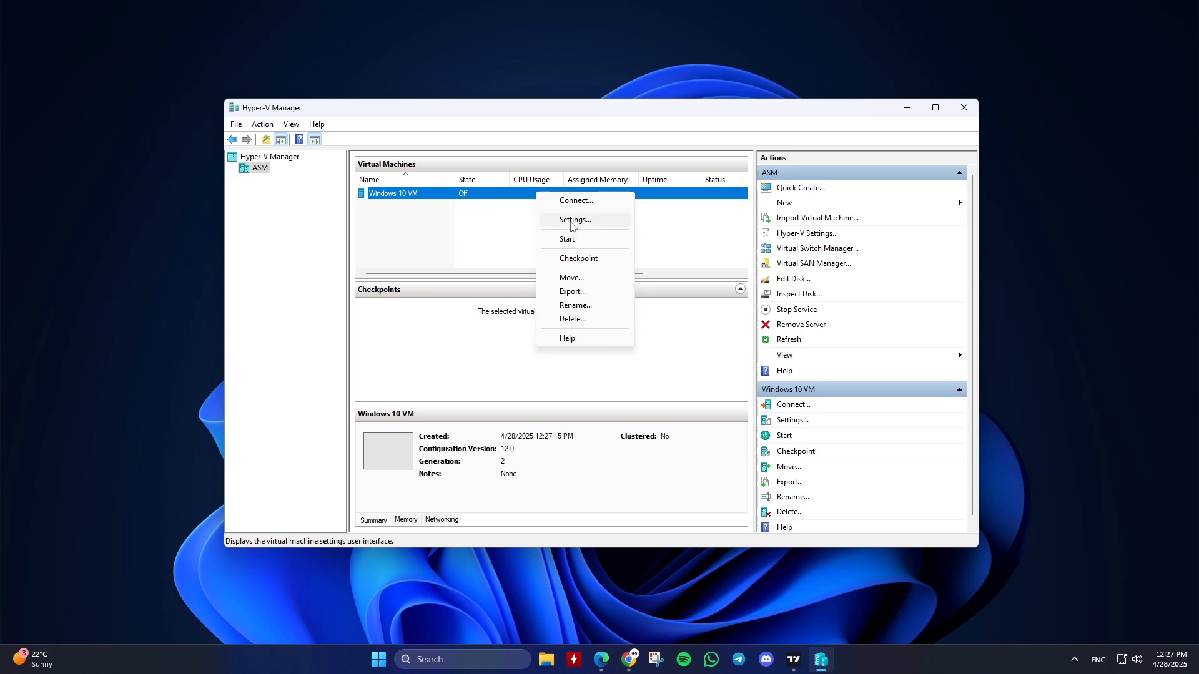
pyautogui.click(572, 222)
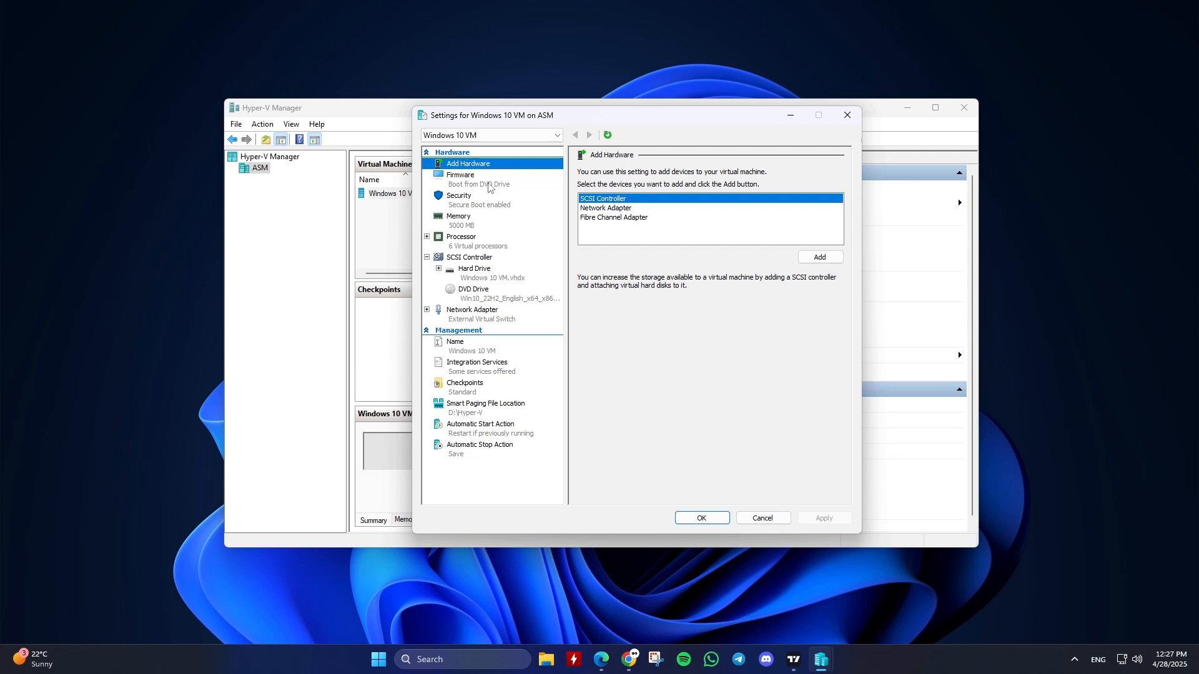
pyautogui.click(488, 188)
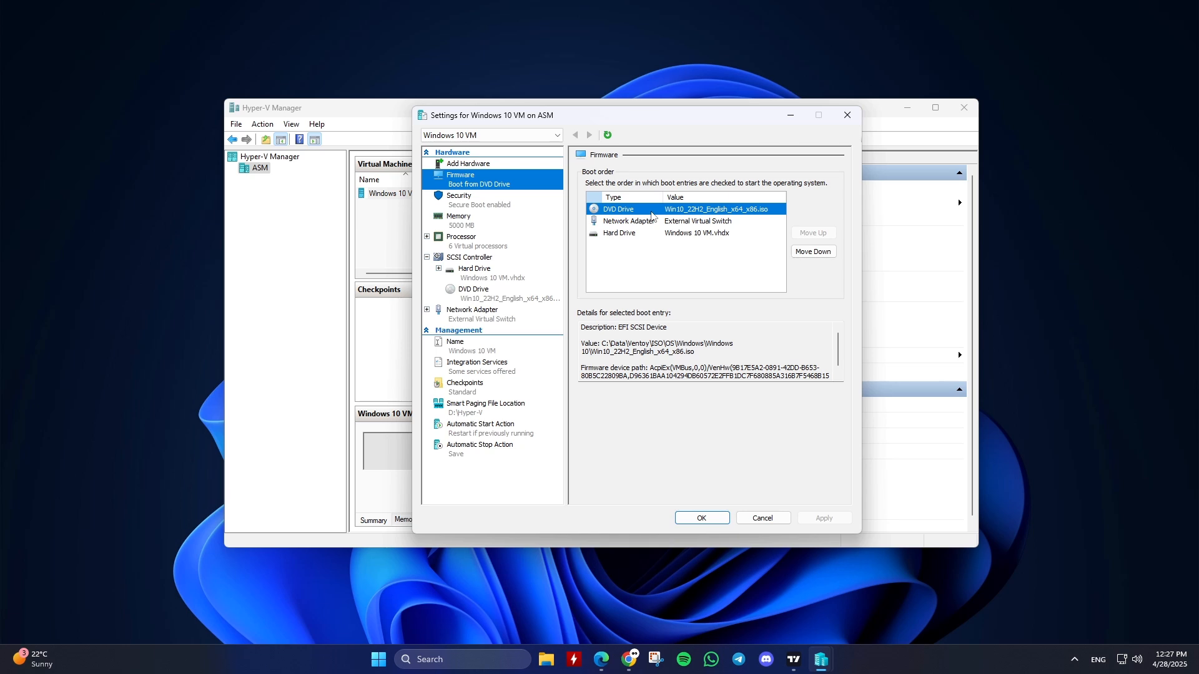
pyautogui.click(711, 222)
pyautogui.click(698, 233)
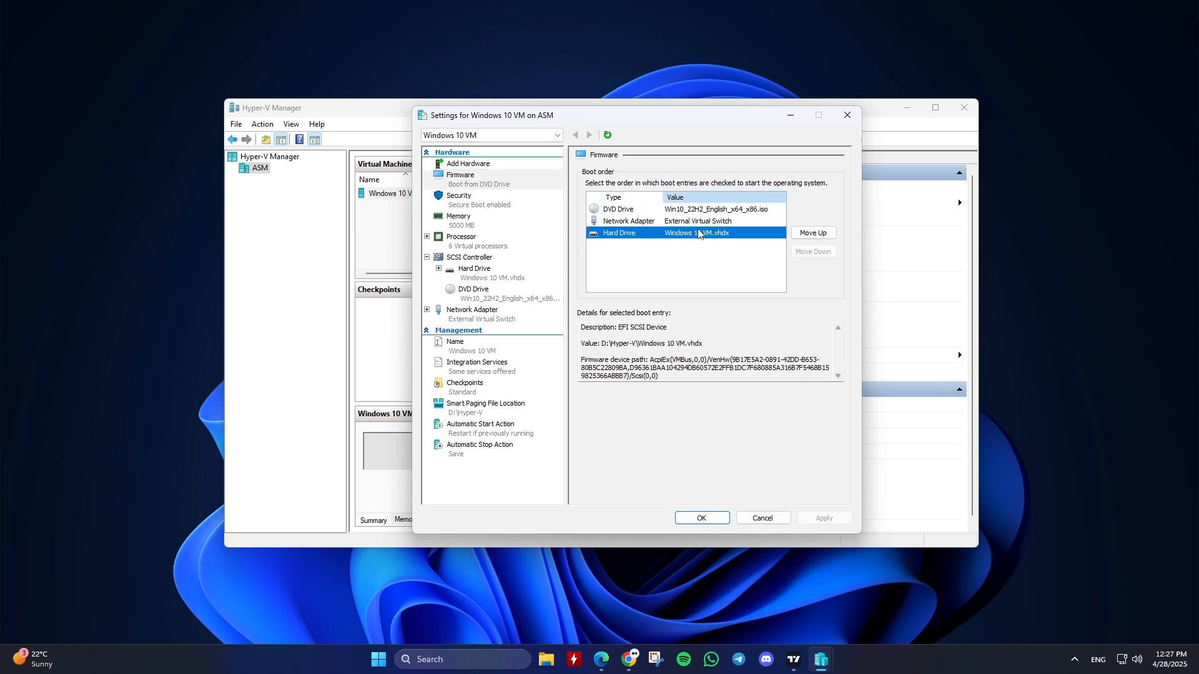
pyautogui.click(699, 222)
pyautogui.click(704, 211)
pyautogui.click(718, 234)
pyautogui.click(814, 233)
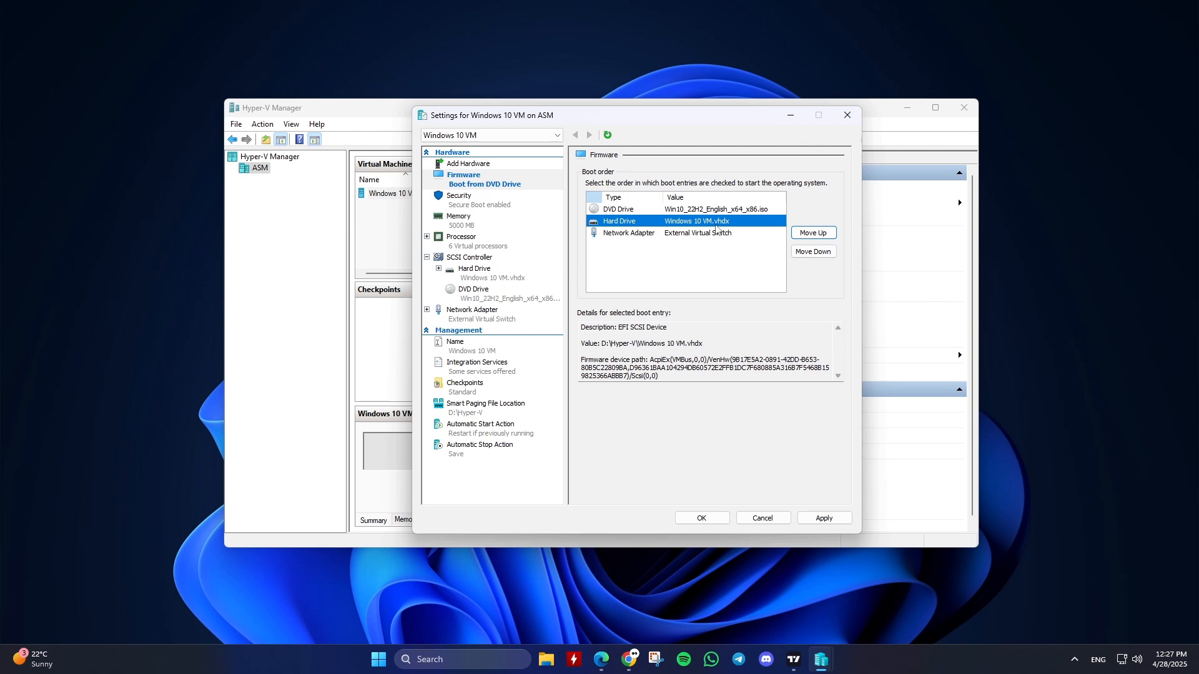
pyautogui.click(709, 211)
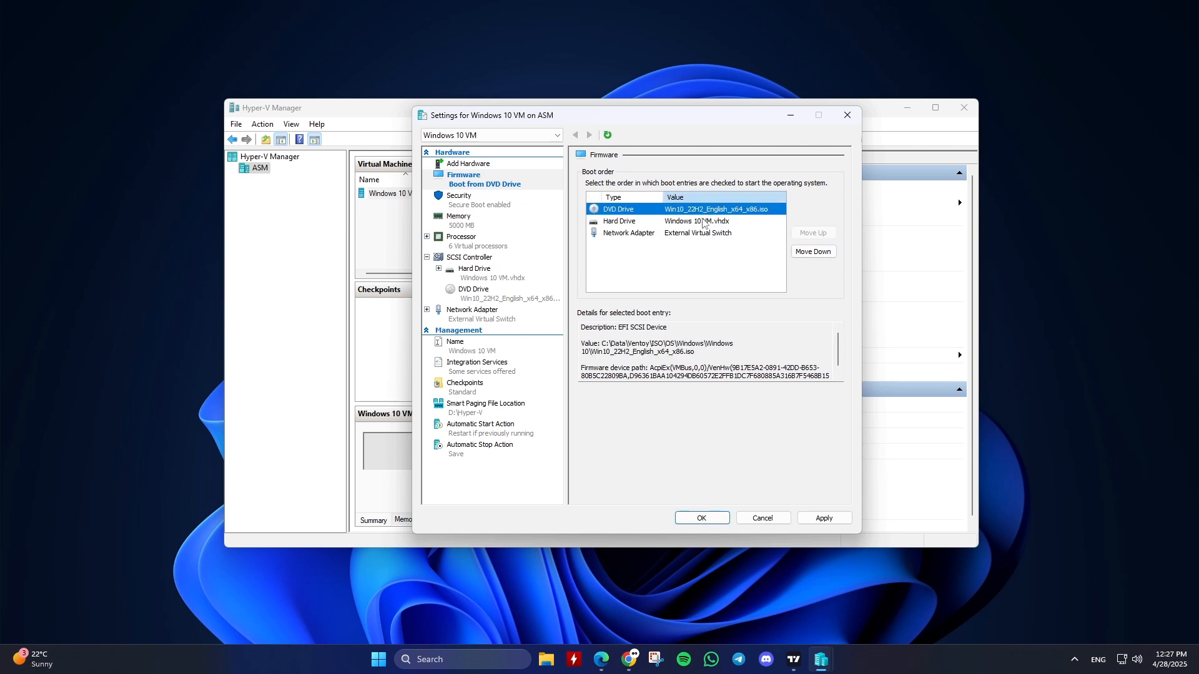
# Disable Secure Boot in the virtual machine's security settings and toggle the Trusted Platform Module on and back off
pyautogui.click(492, 204)
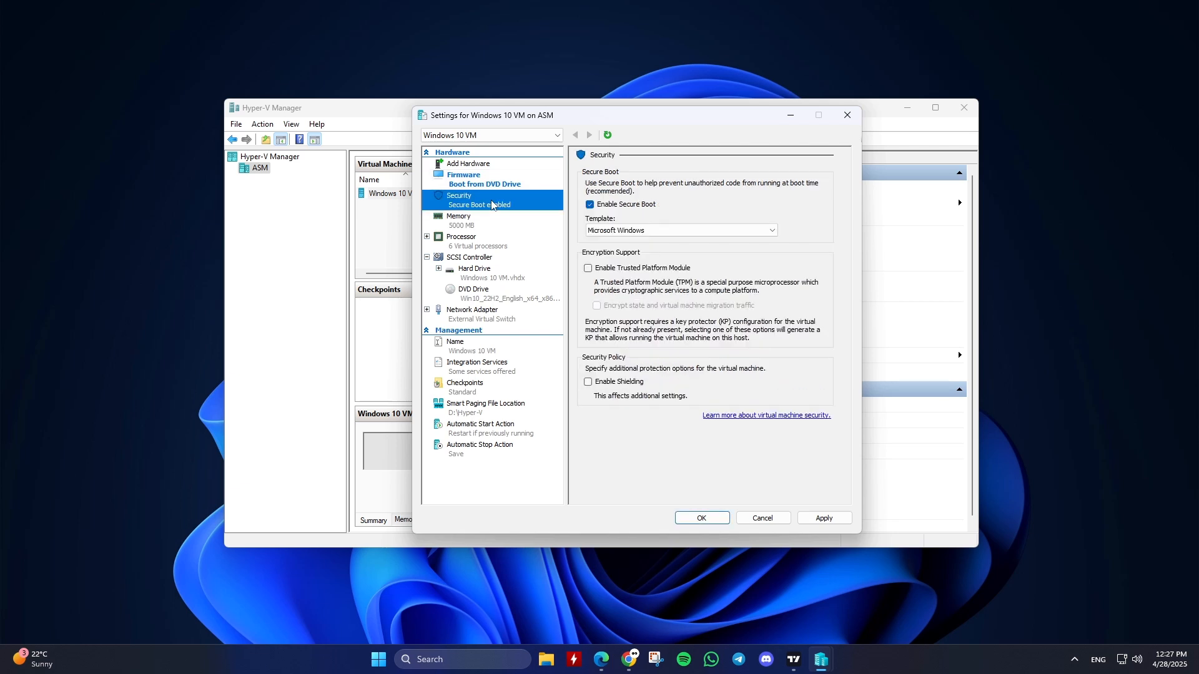
pyautogui.click(604, 205)
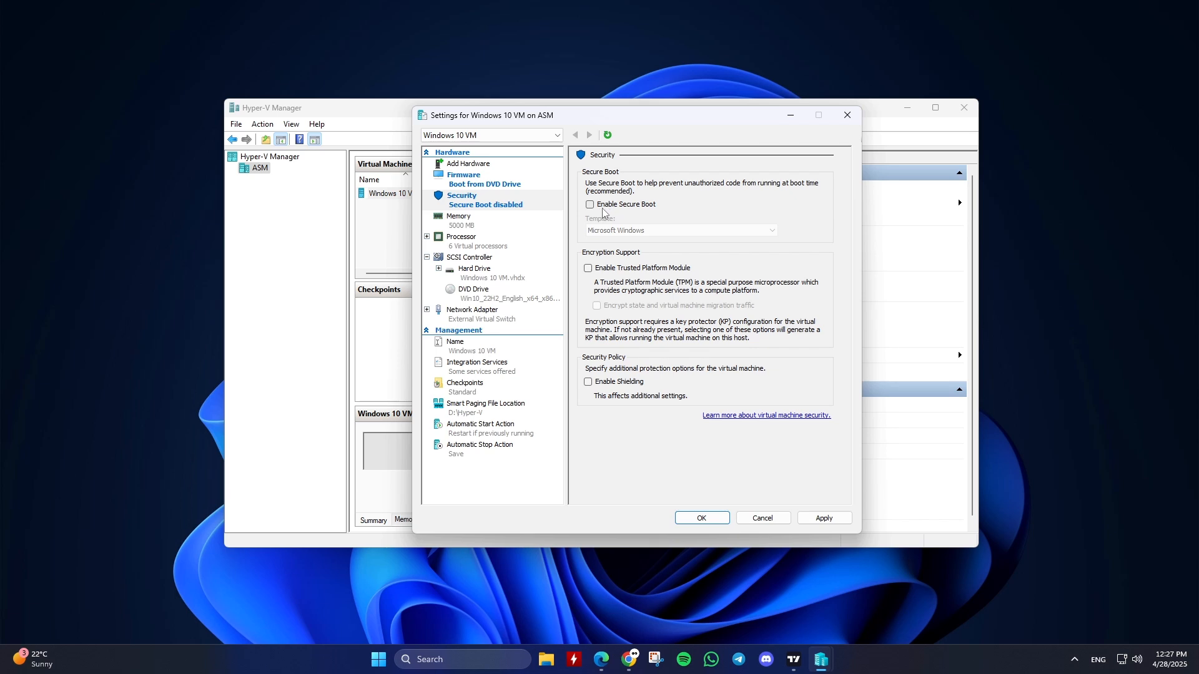
pyautogui.click(630, 206)
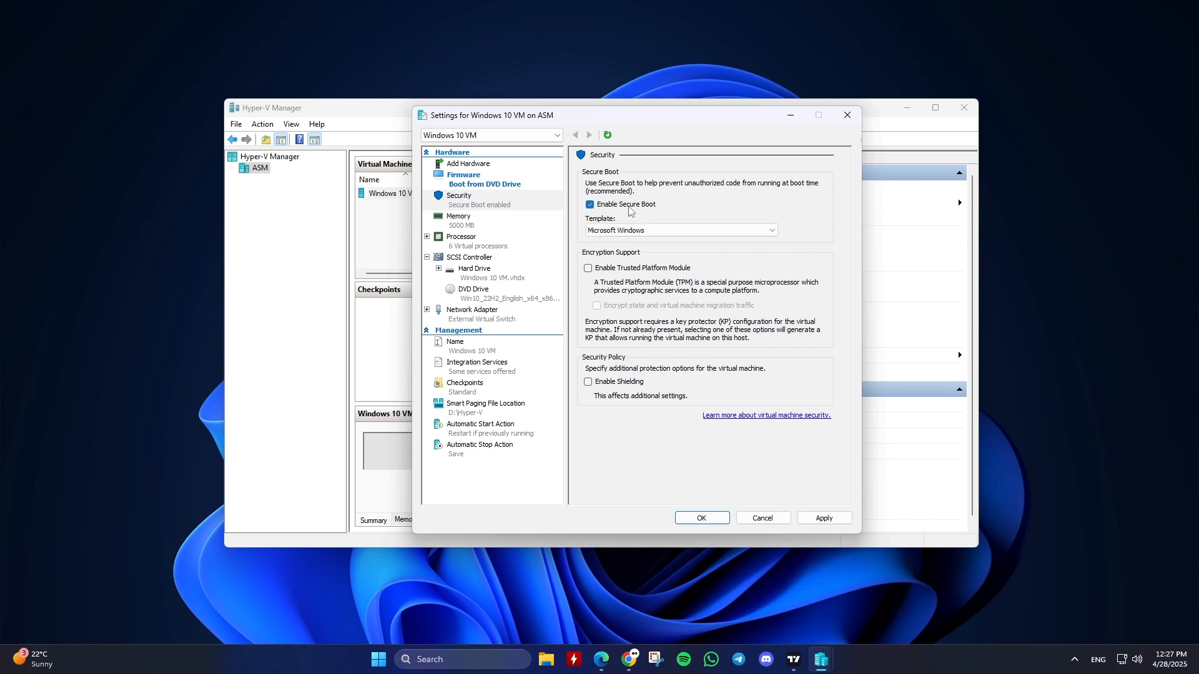
pyautogui.click(630, 209)
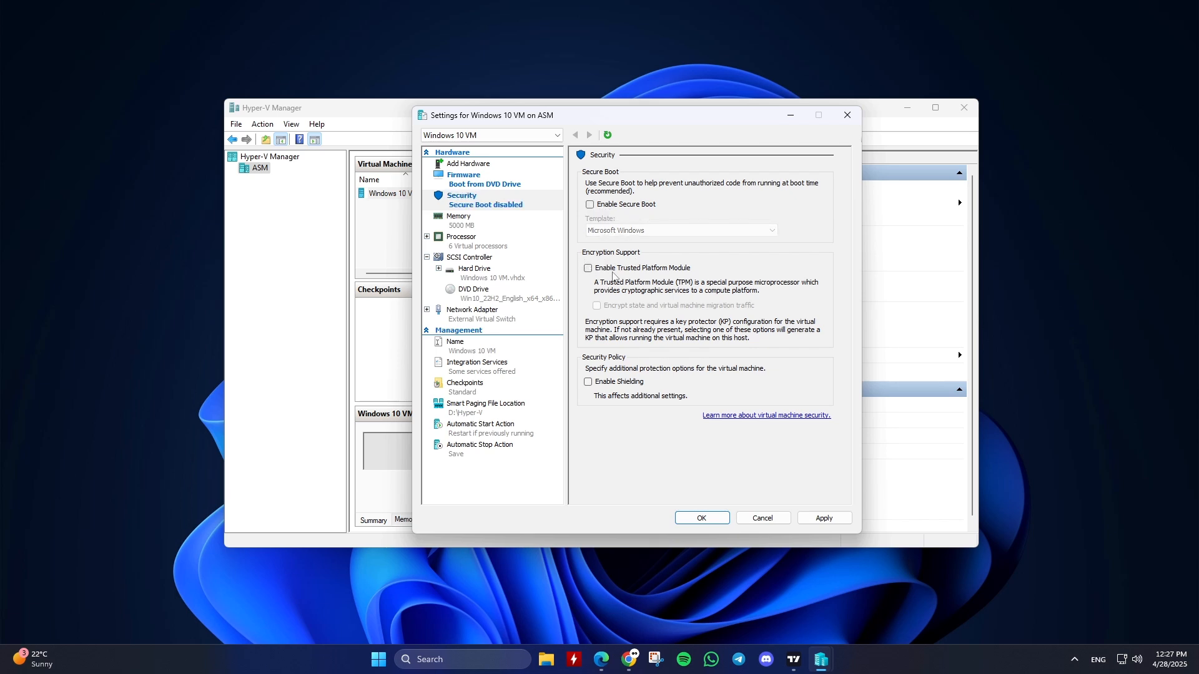
pyautogui.click(614, 269)
pyautogui.click(608, 269)
# Review the virtual machine's memory, processor, SCSI controller, hard drive and DVD drive settings, including the image file selection
pyautogui.click(491, 226)
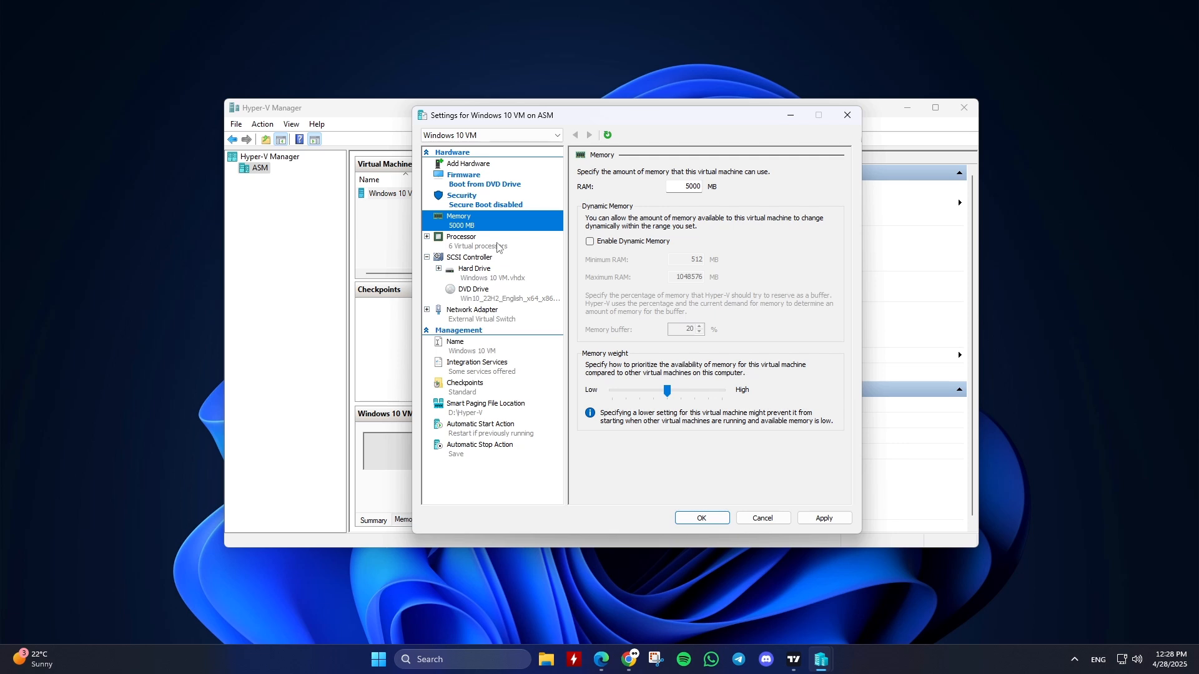
pyautogui.click(498, 248)
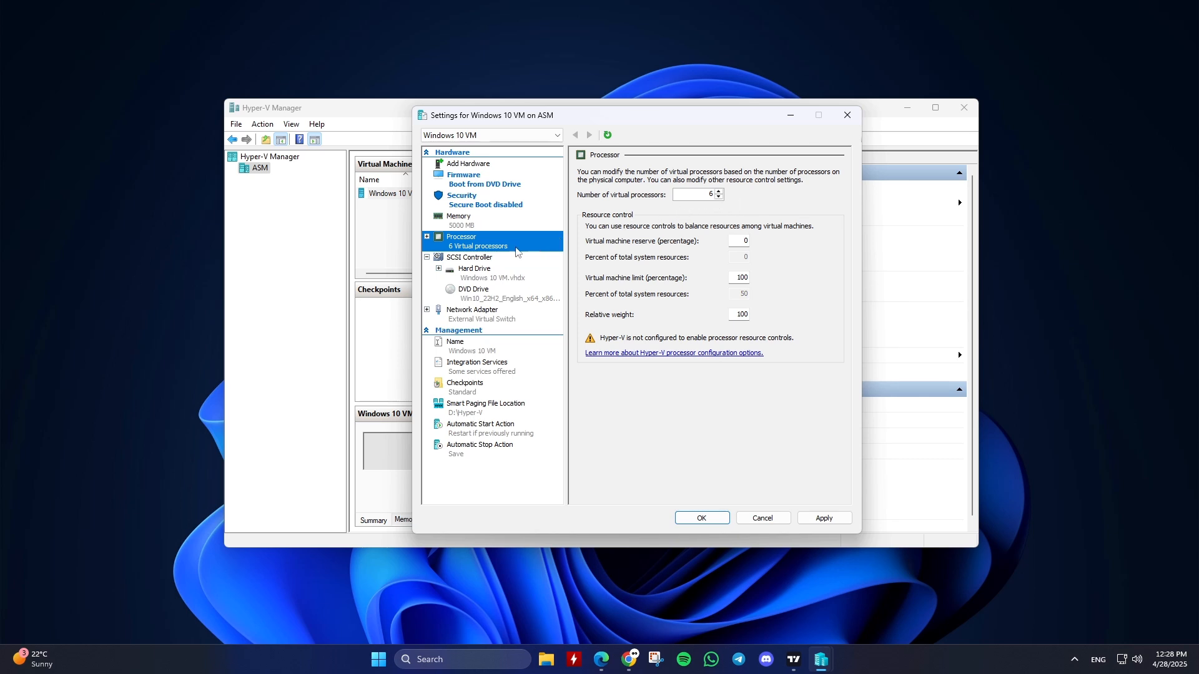
pyautogui.click(498, 261)
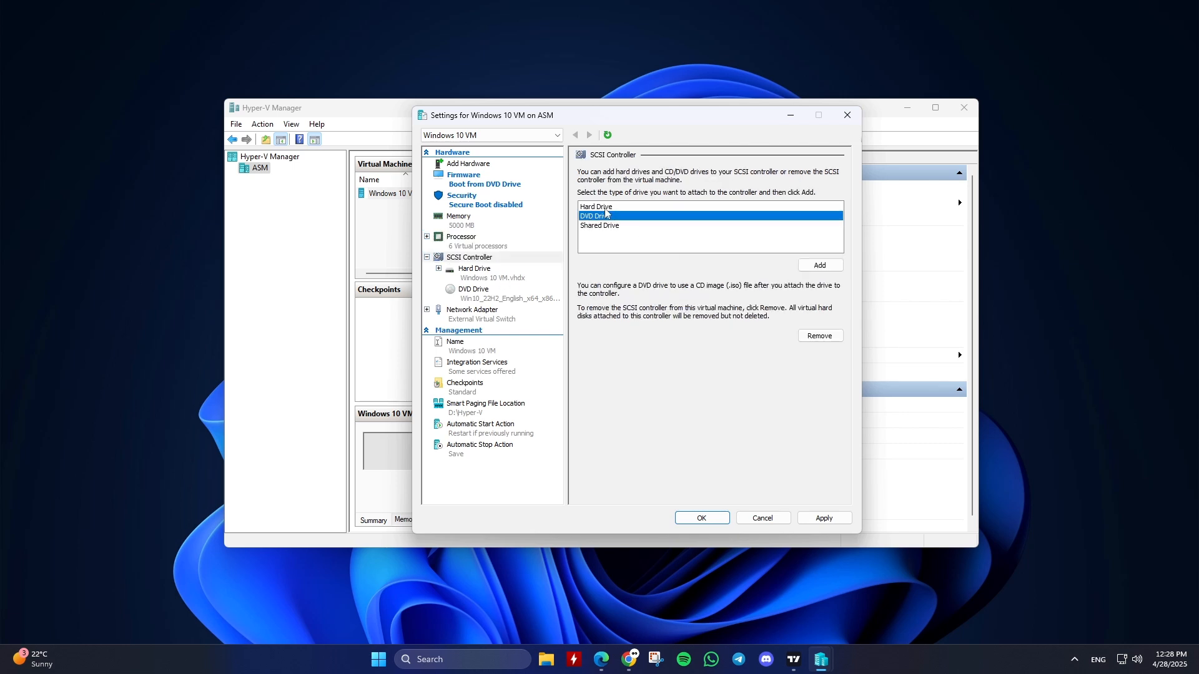
pyautogui.click(497, 273)
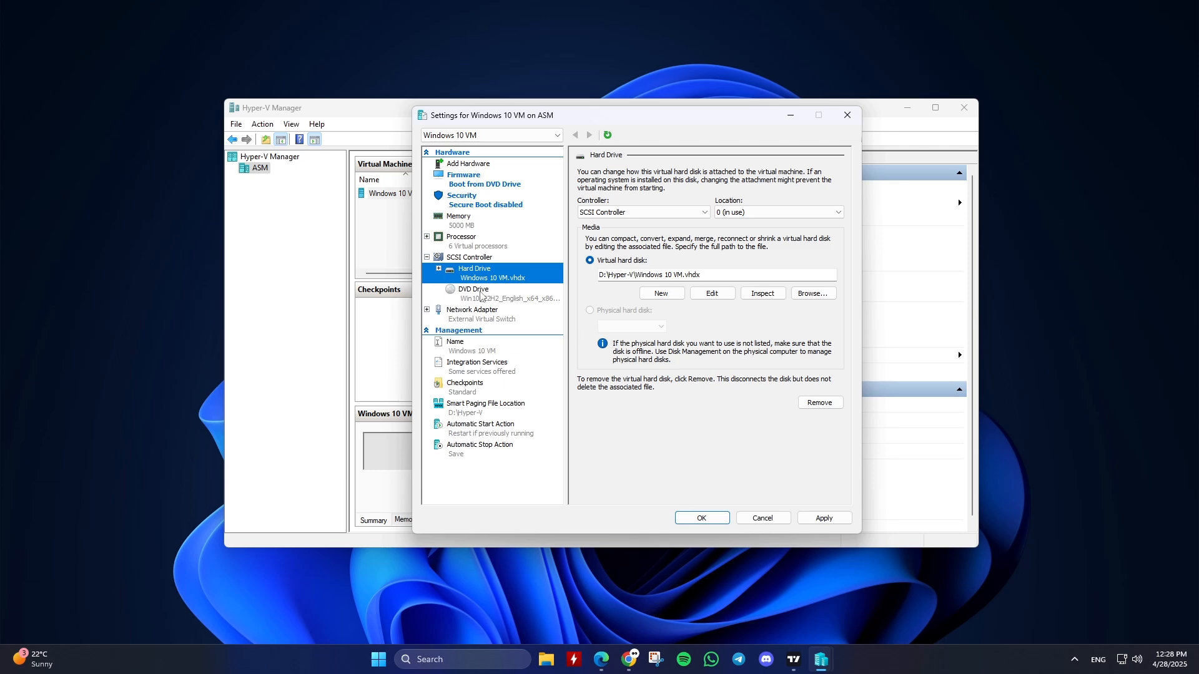
pyautogui.click(482, 294)
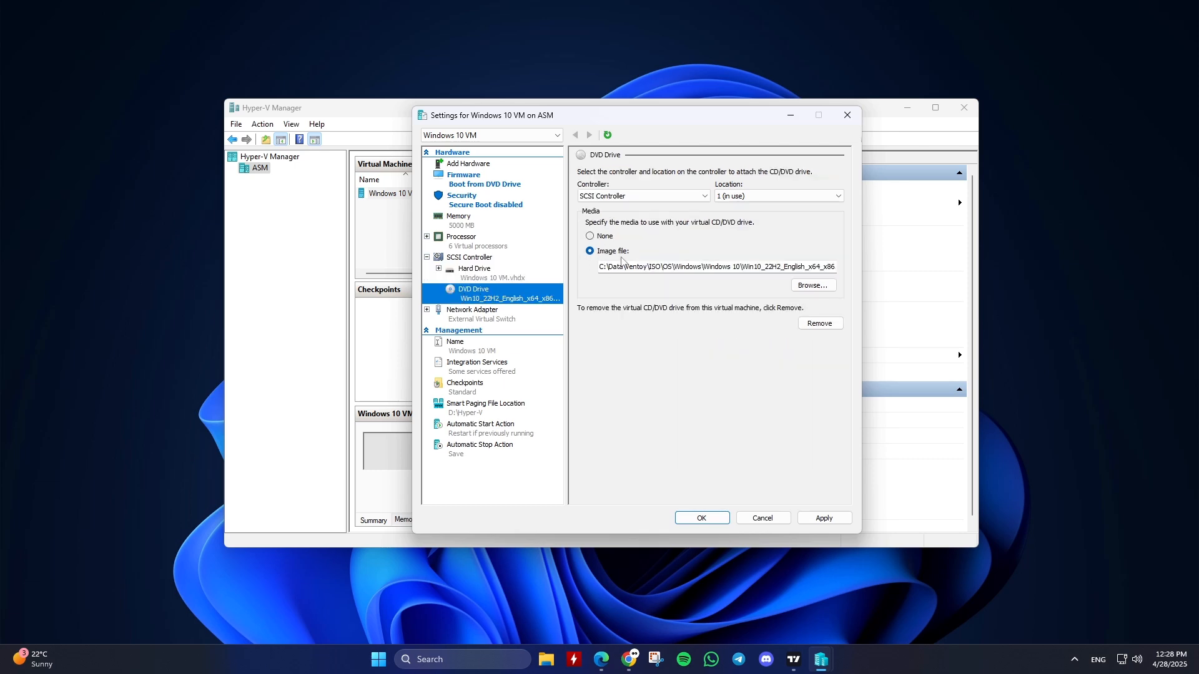
pyautogui.click(813, 286)
pyautogui.press('Escape')
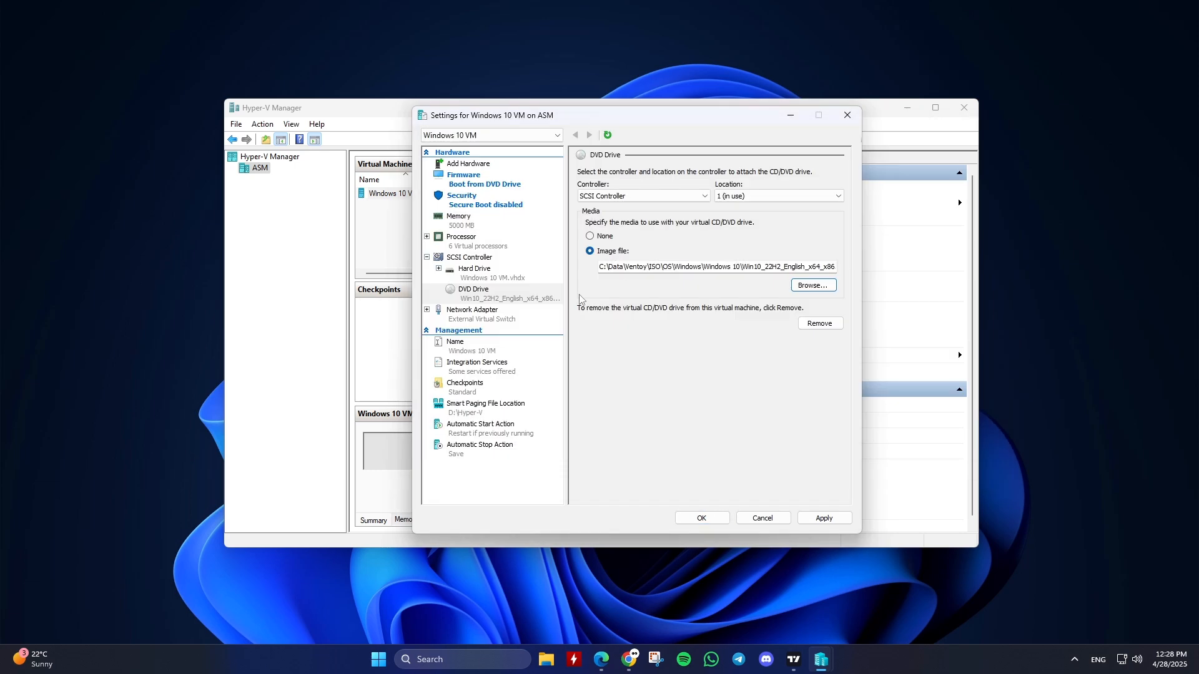
# Select External Virtual Switch as the virtual switch for the virtual machine's network adapter
pyautogui.click(481, 315)
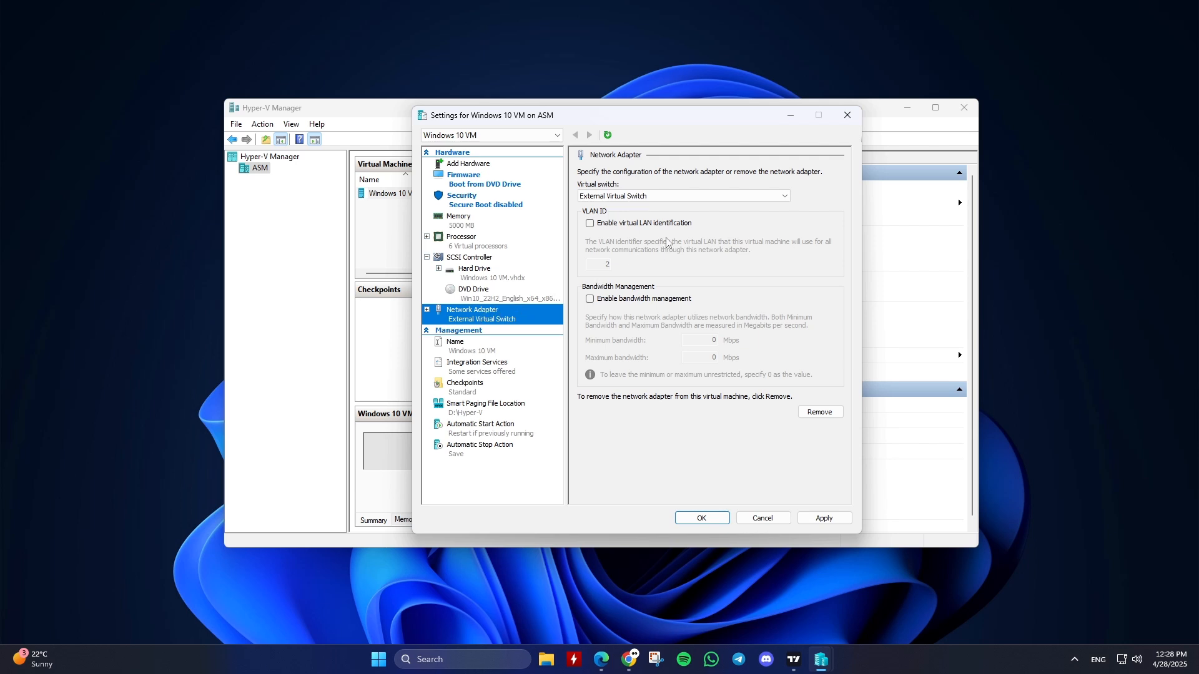
pyautogui.click(645, 198)
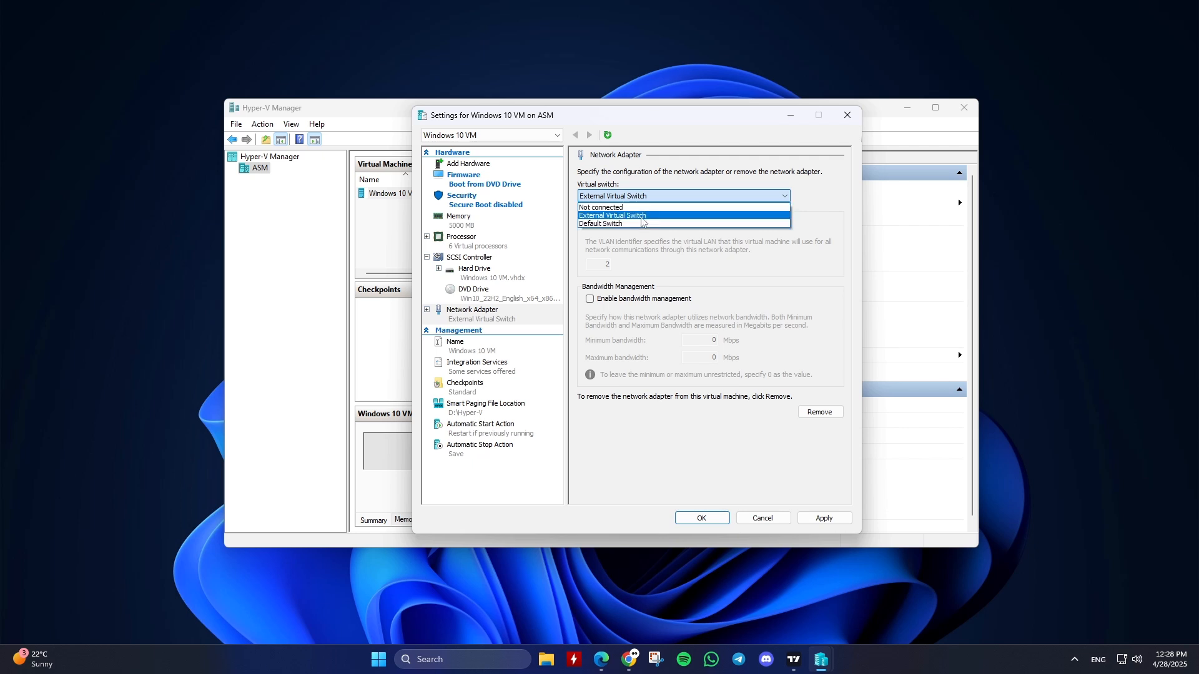
pyautogui.click(642, 216)
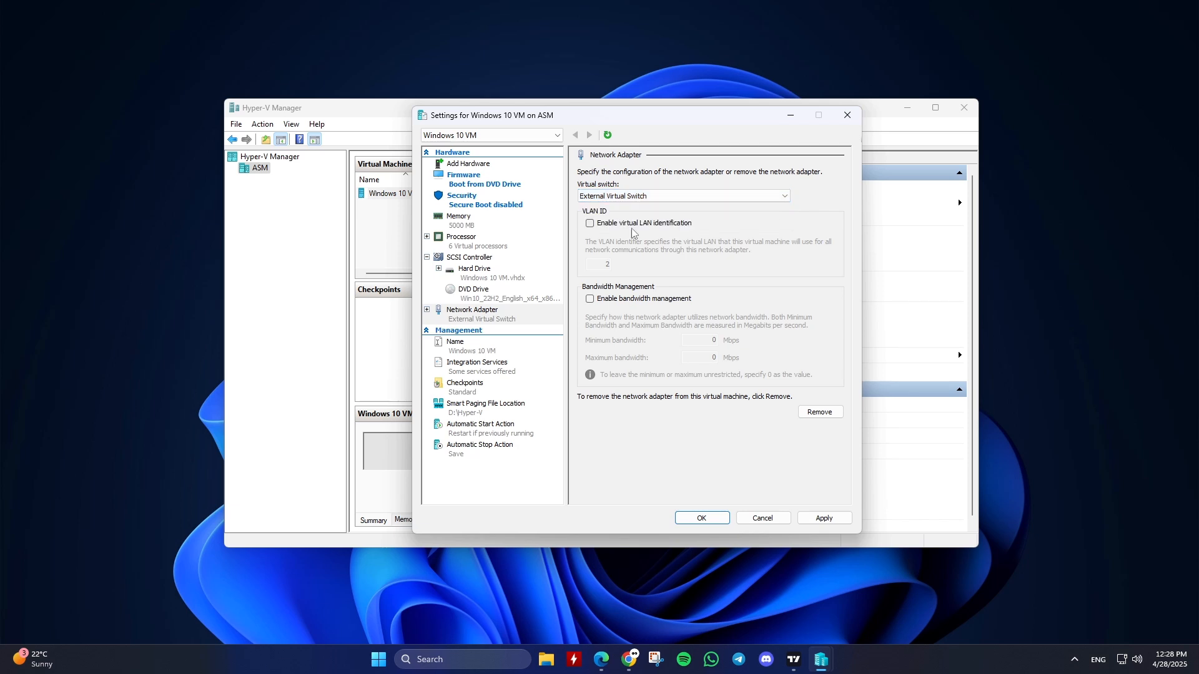
# Enable Guest services in the virtual machine's integration services and disable its checkpoints
pyautogui.click(490, 351)
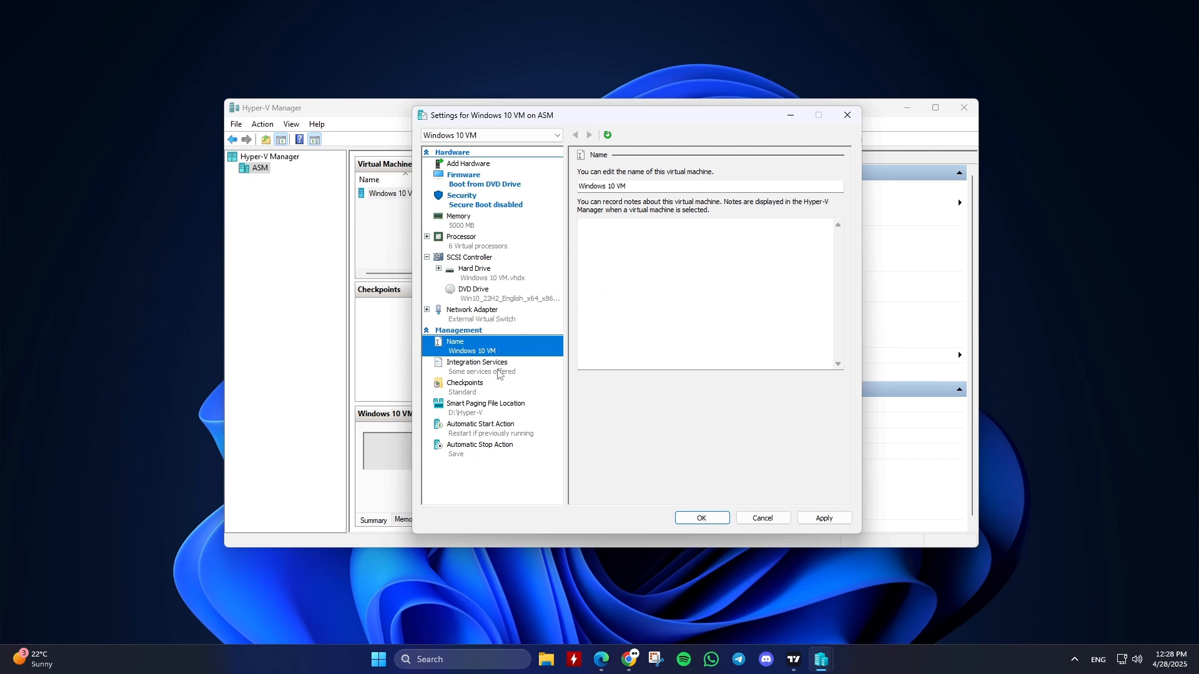
pyautogui.click(499, 374)
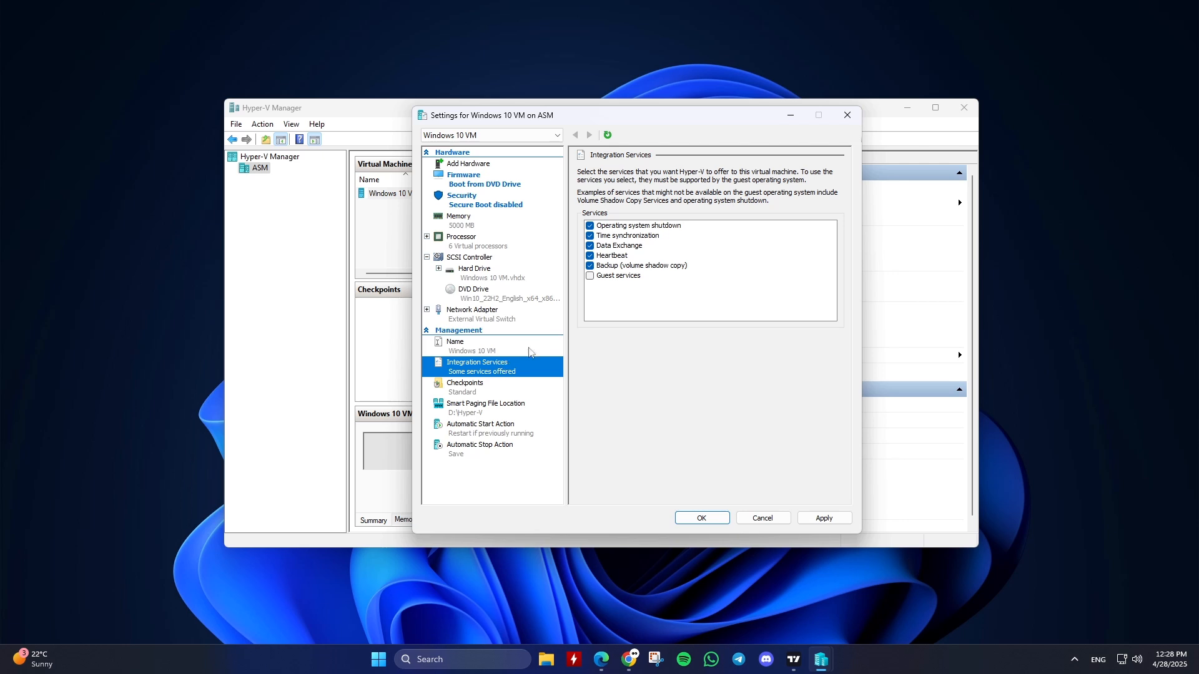
pyautogui.click(590, 277)
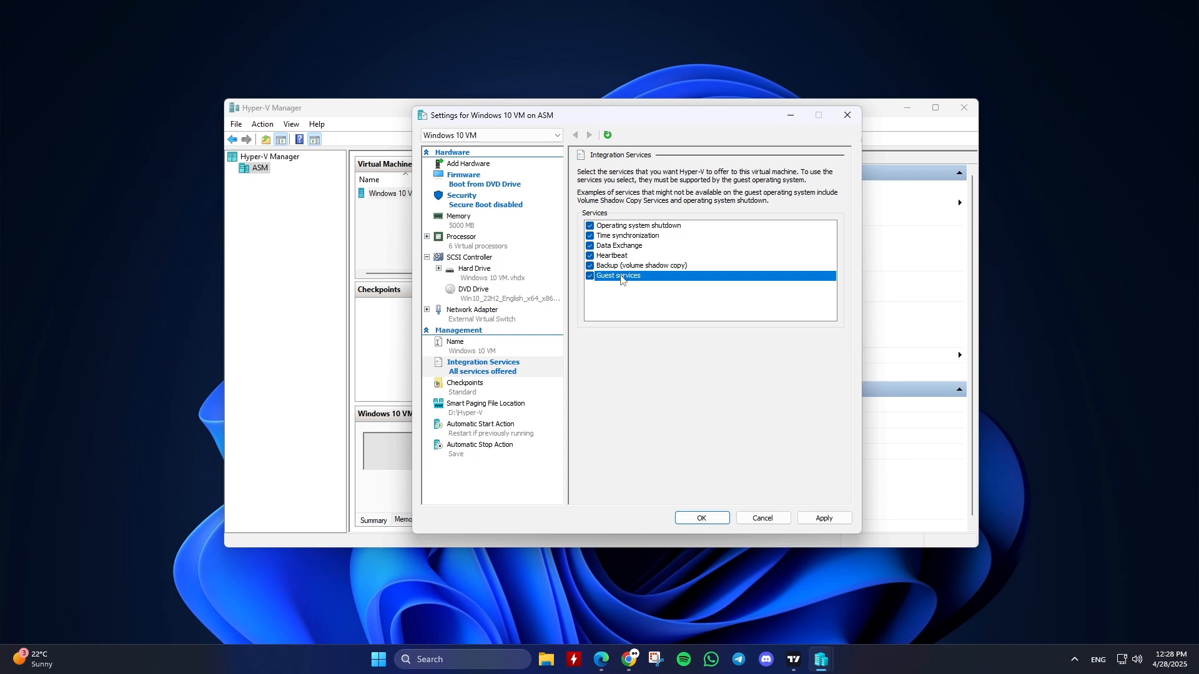
pyautogui.click(486, 389)
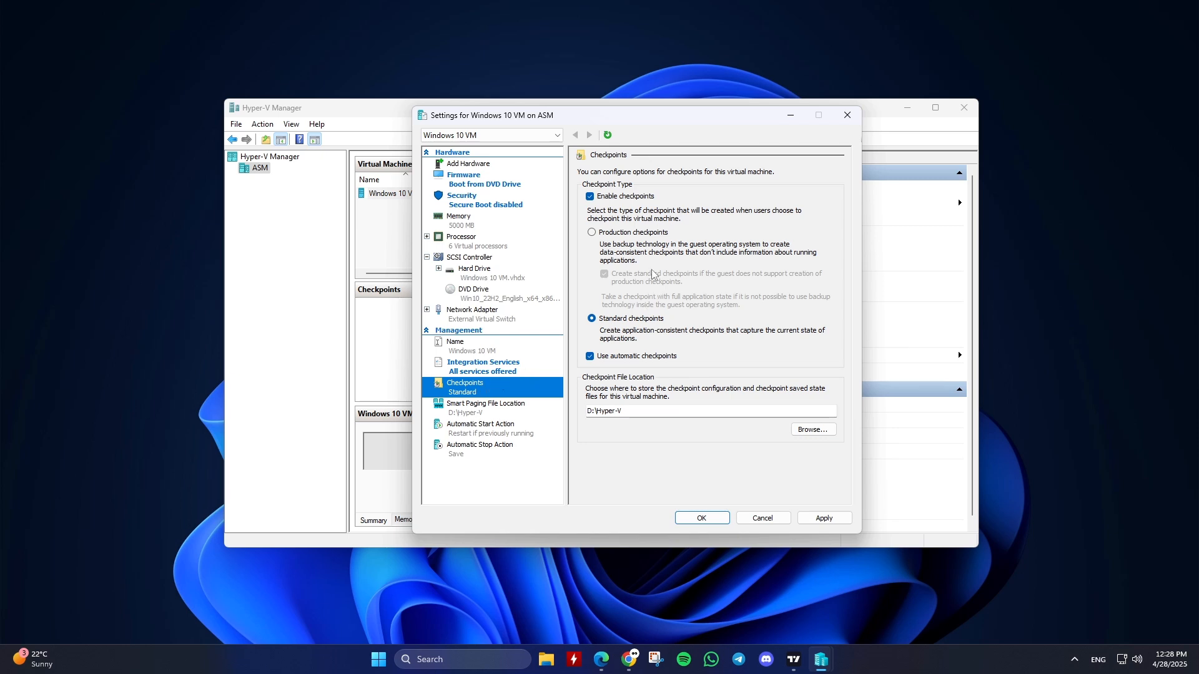
pyautogui.click(631, 201)
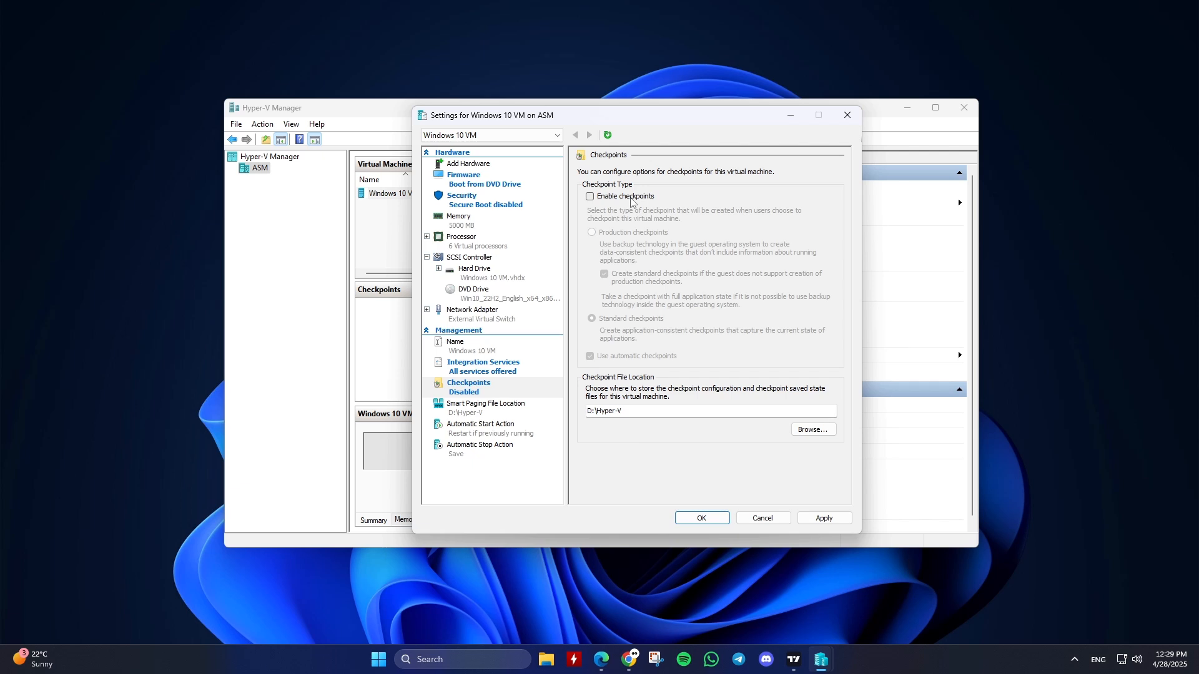
# Set the automatic start action to Nothing and the automatic stop action to Turn off the virtual machine, saving the settings
pyautogui.click(498, 411)
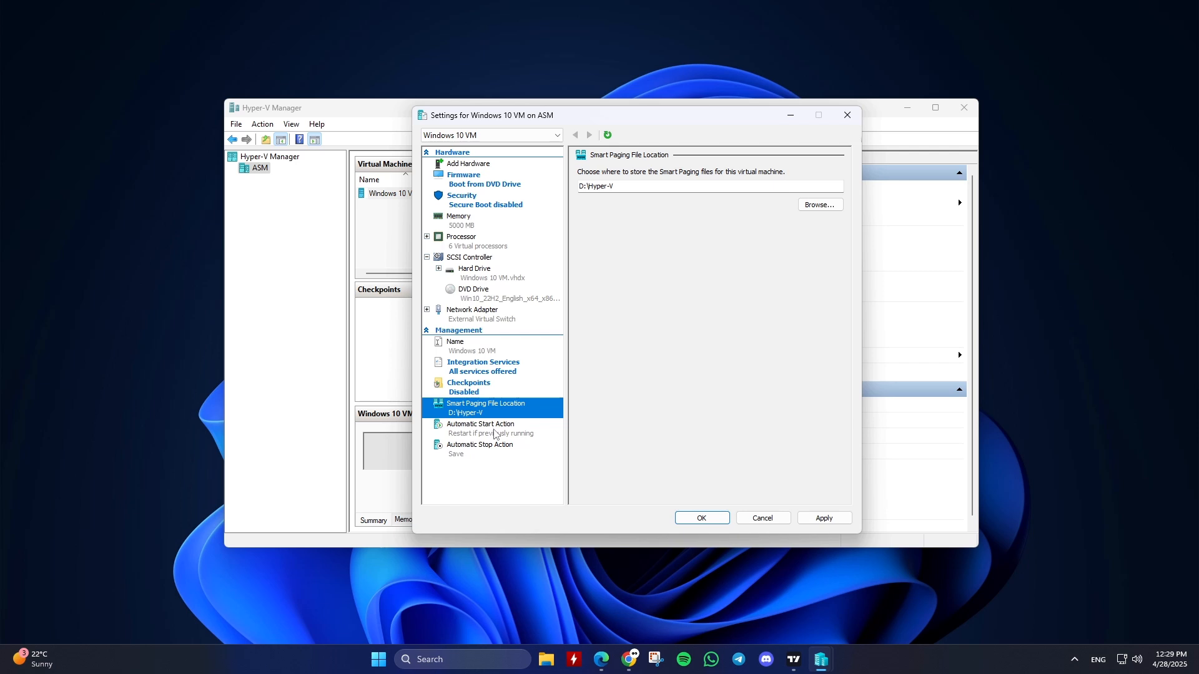
pyautogui.click(494, 434)
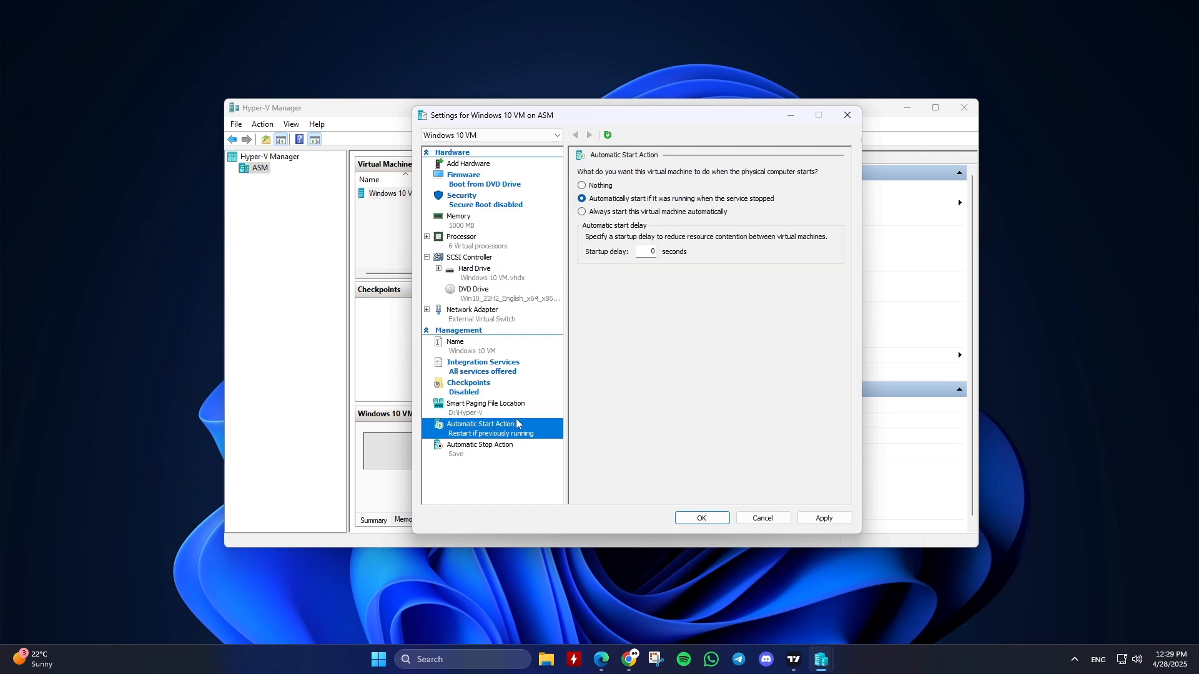
pyautogui.click(582, 186)
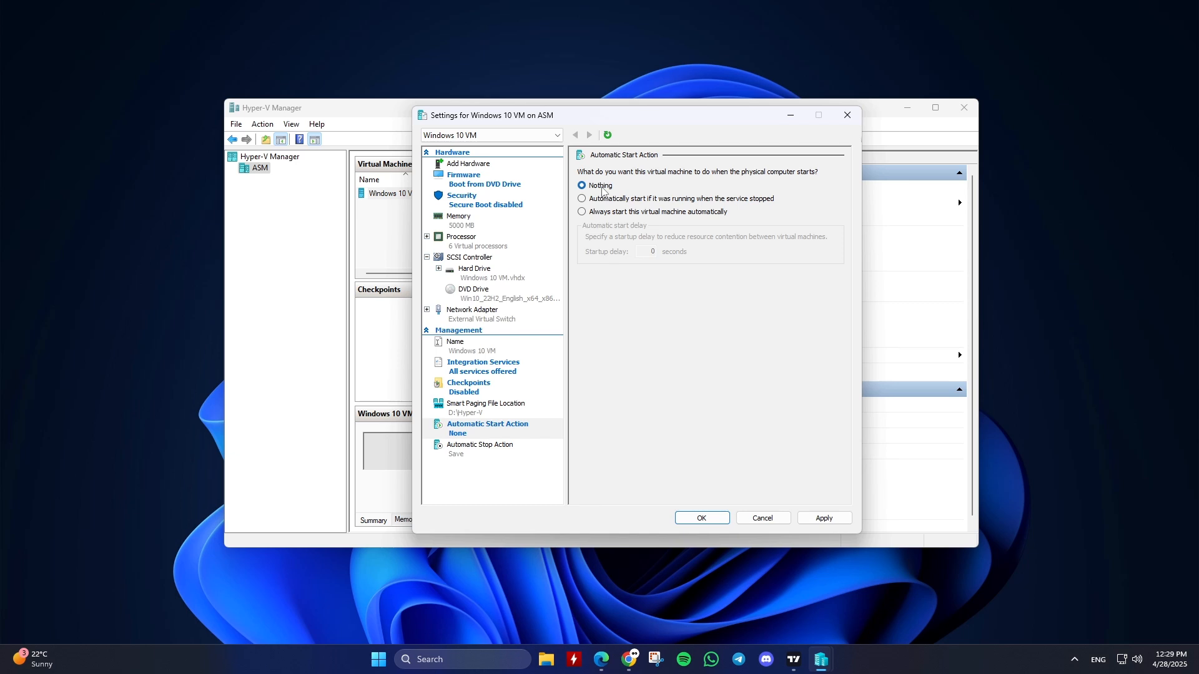
pyautogui.click(499, 457)
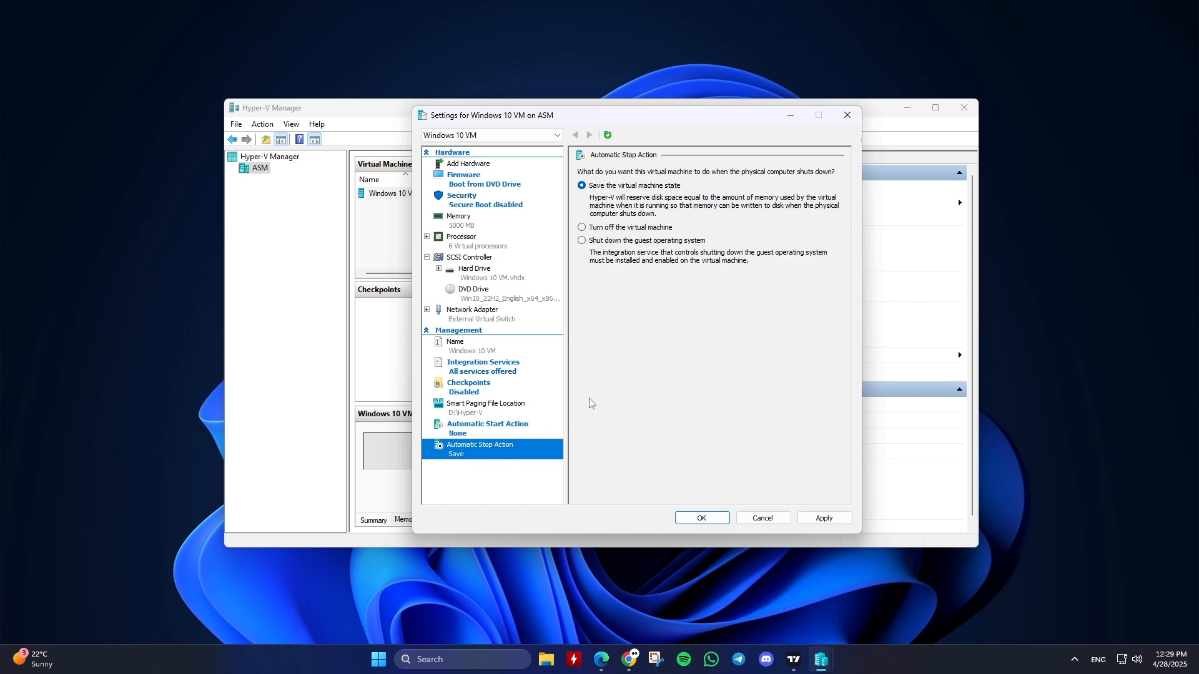
pyautogui.click(600, 230)
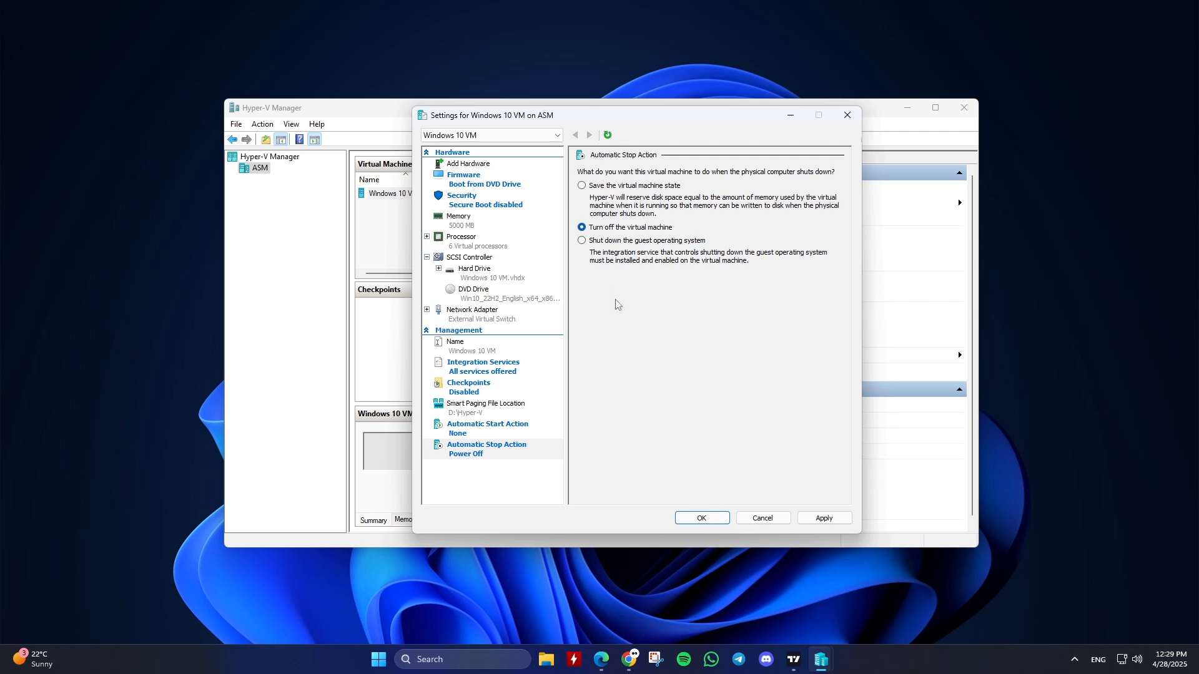
pyautogui.click(701, 519)
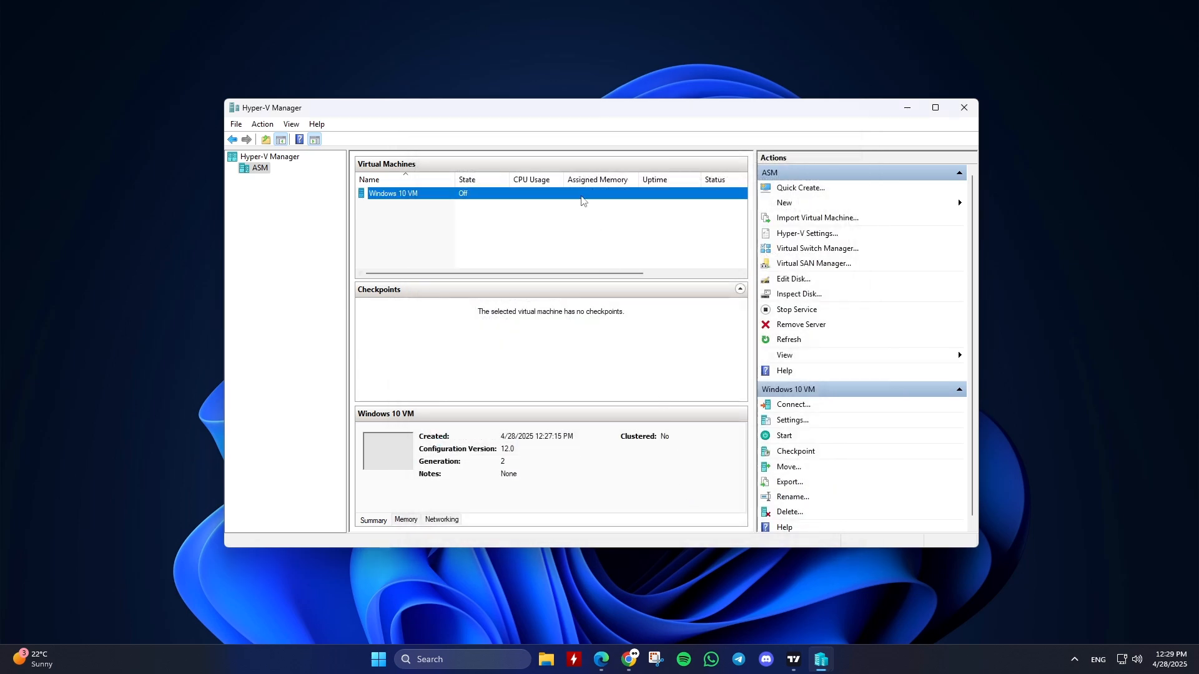
# Connect to Windows 10 VM, start it from the installation DVD and launch Windows 10 Setup (64-bit)
pyautogui.rightClick(536, 198)
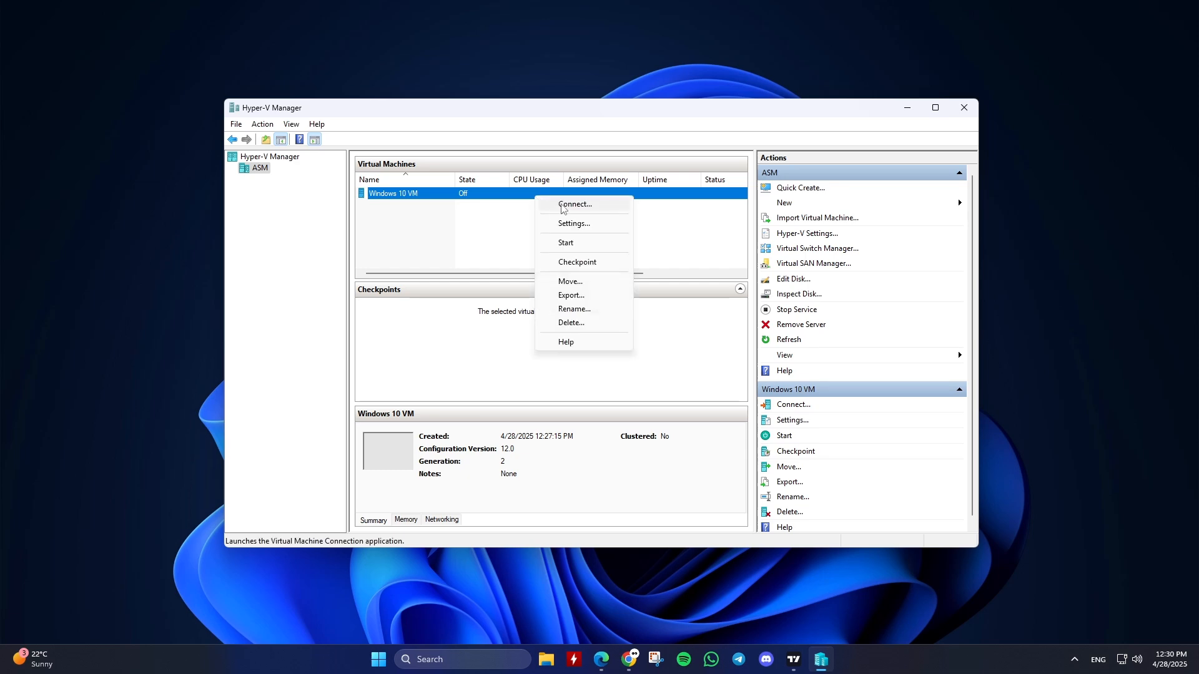
pyautogui.click(560, 204)
pyautogui.click(583, 280)
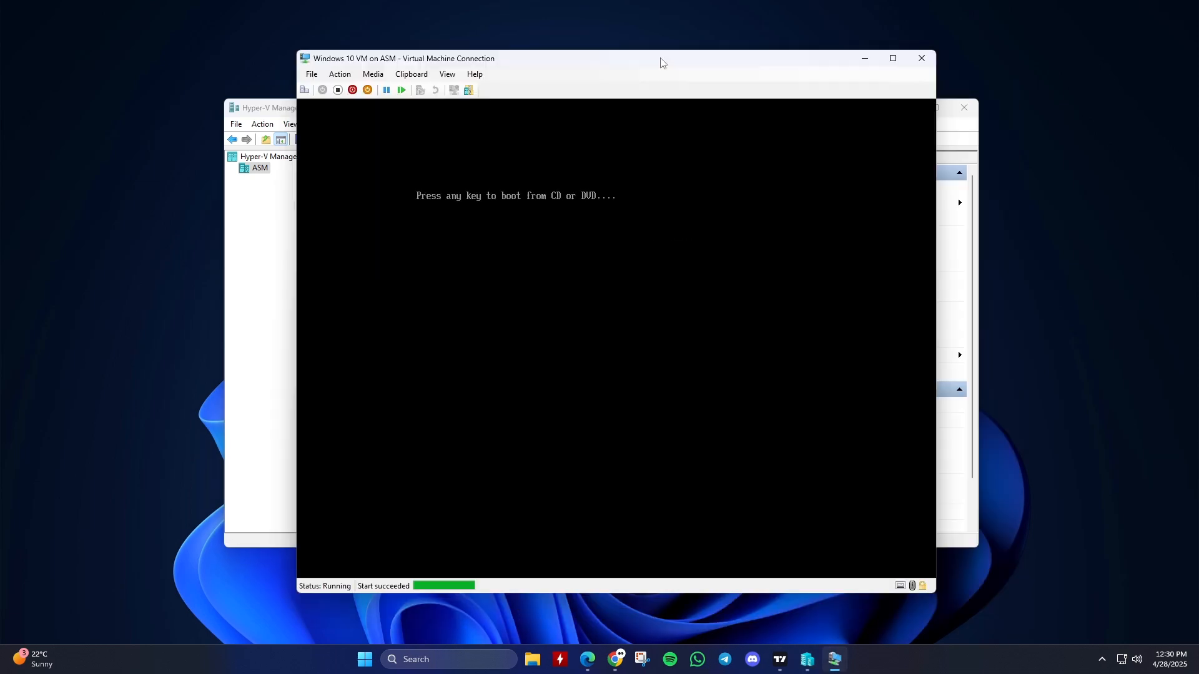
pyautogui.press('Return')
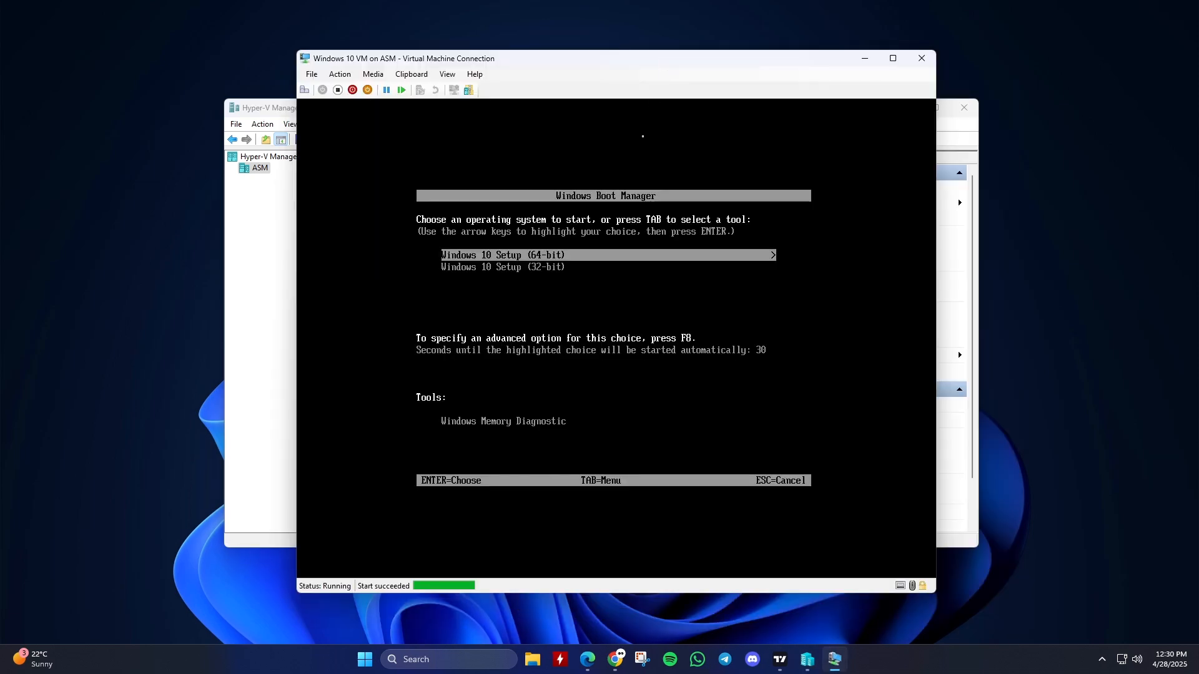
pyautogui.press('Return')
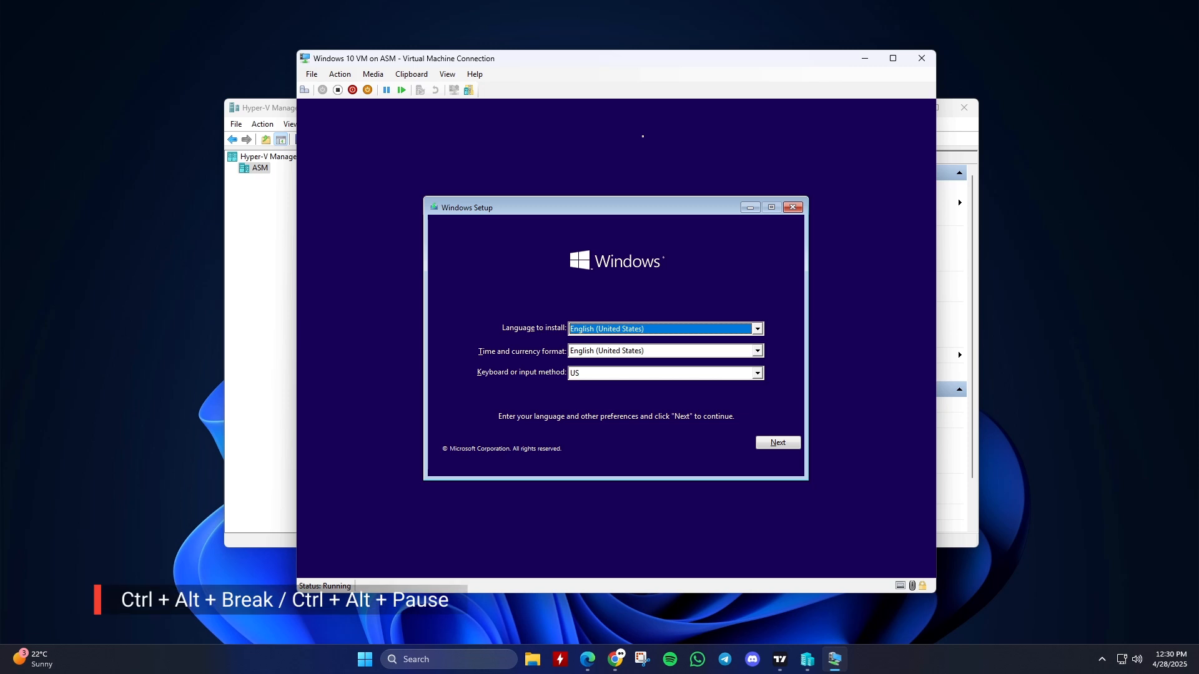
# Switch the virtual machine connection to full screen and back to windowed mode
pyautogui.press('ctrl+alt+Break')
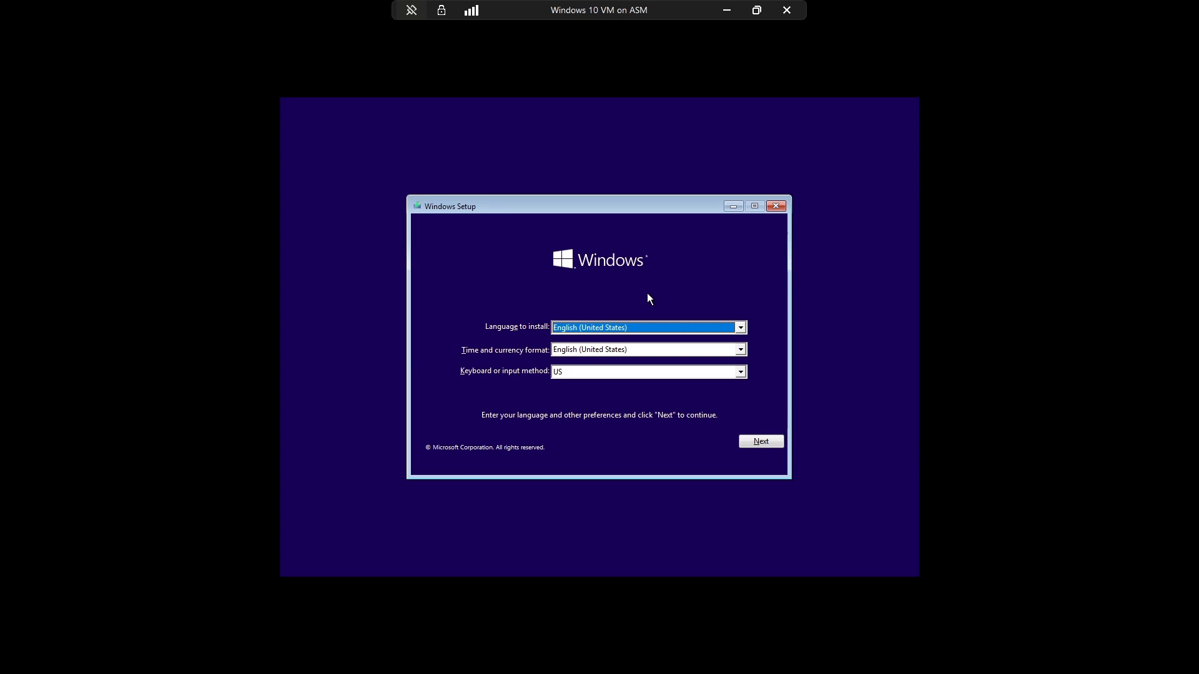
pyautogui.press('ctrl+alt+Pause')
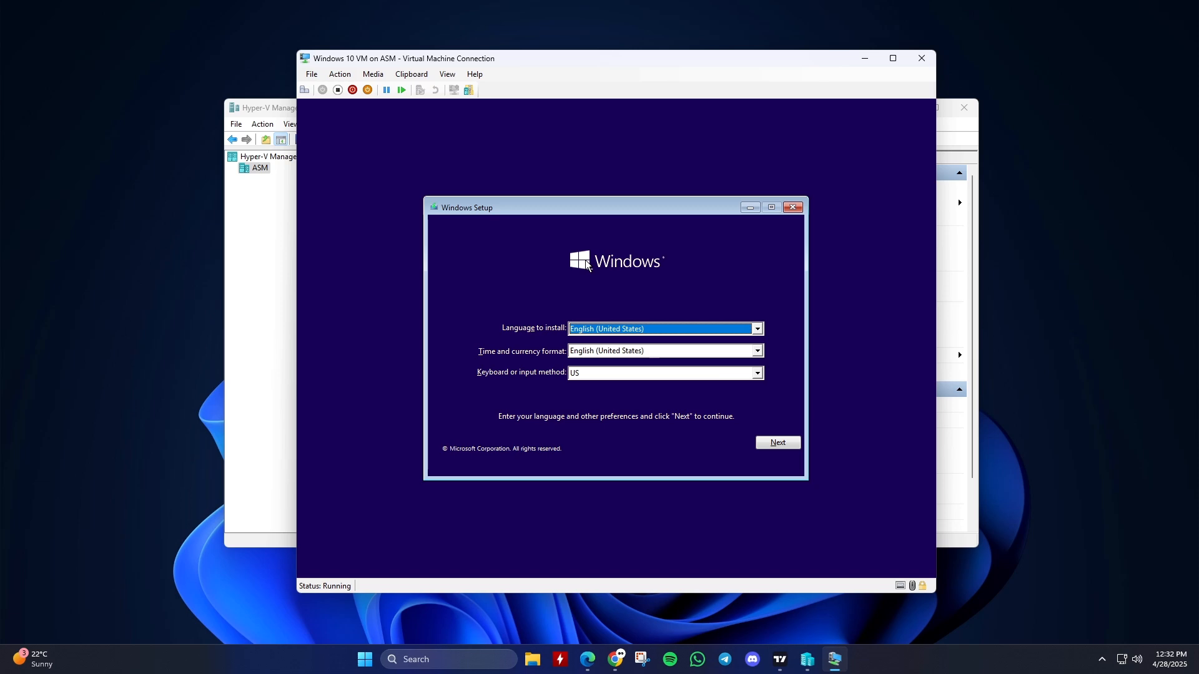
# Turn off the virtual machine, then close its connection window and Hyper-V Manager
pyautogui.click(338, 91)
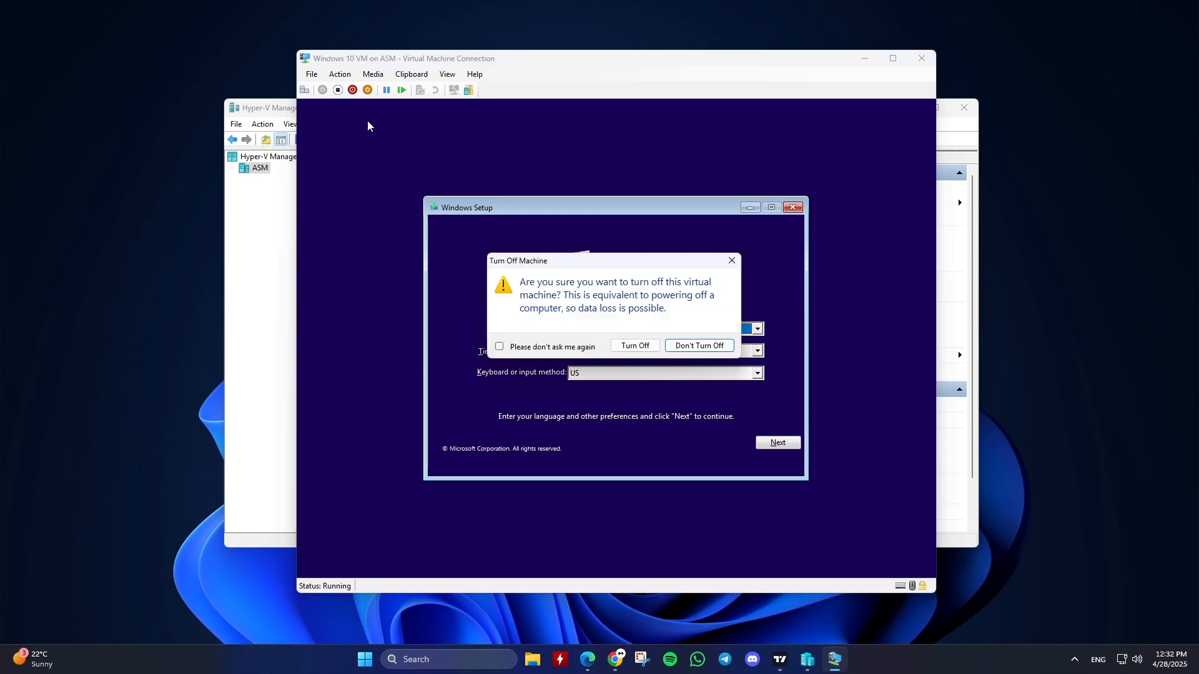
pyautogui.click(629, 346)
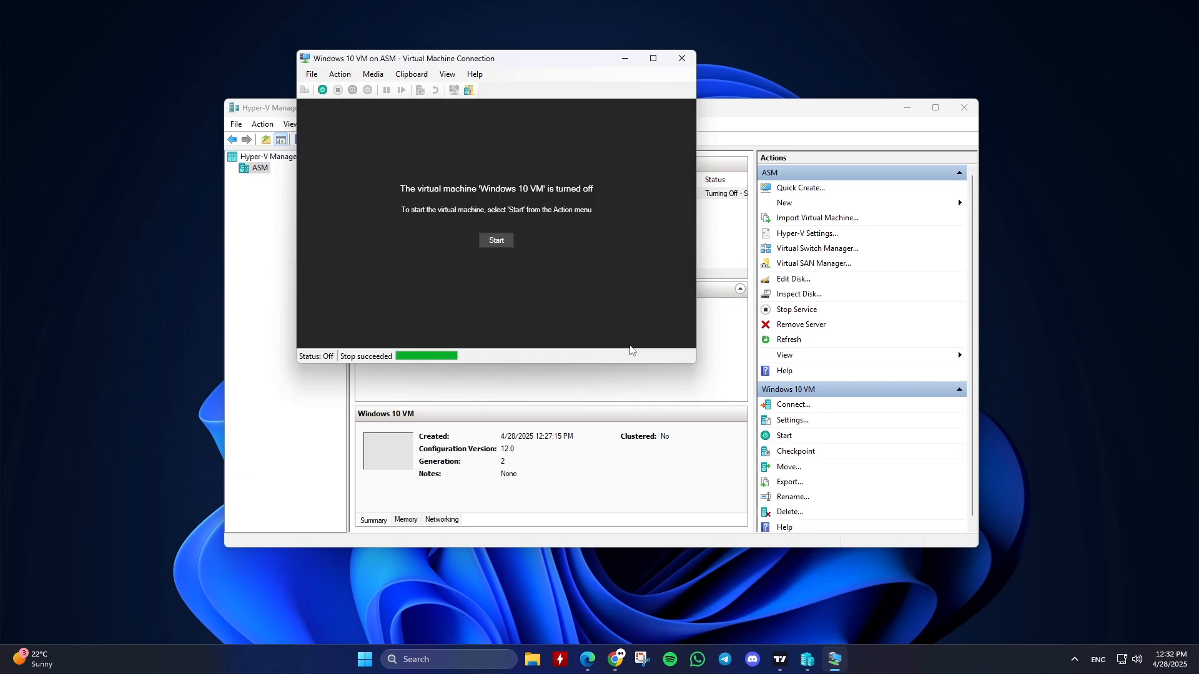
pyautogui.click(689, 62)
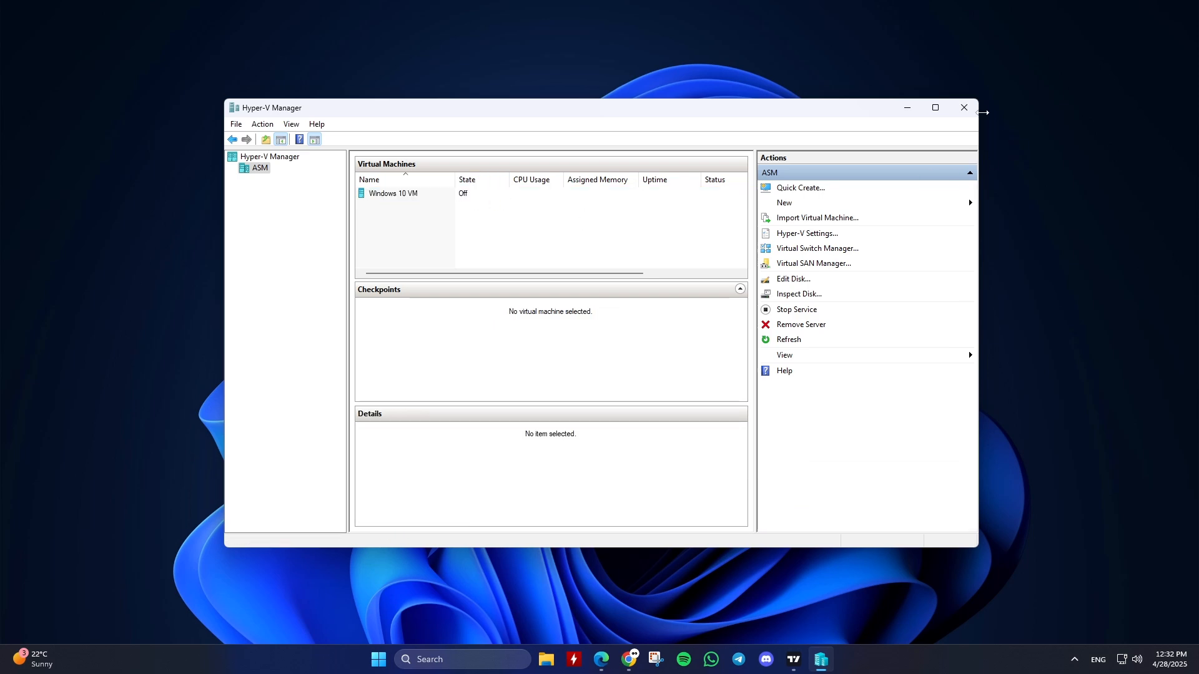
pyautogui.click(965, 108)
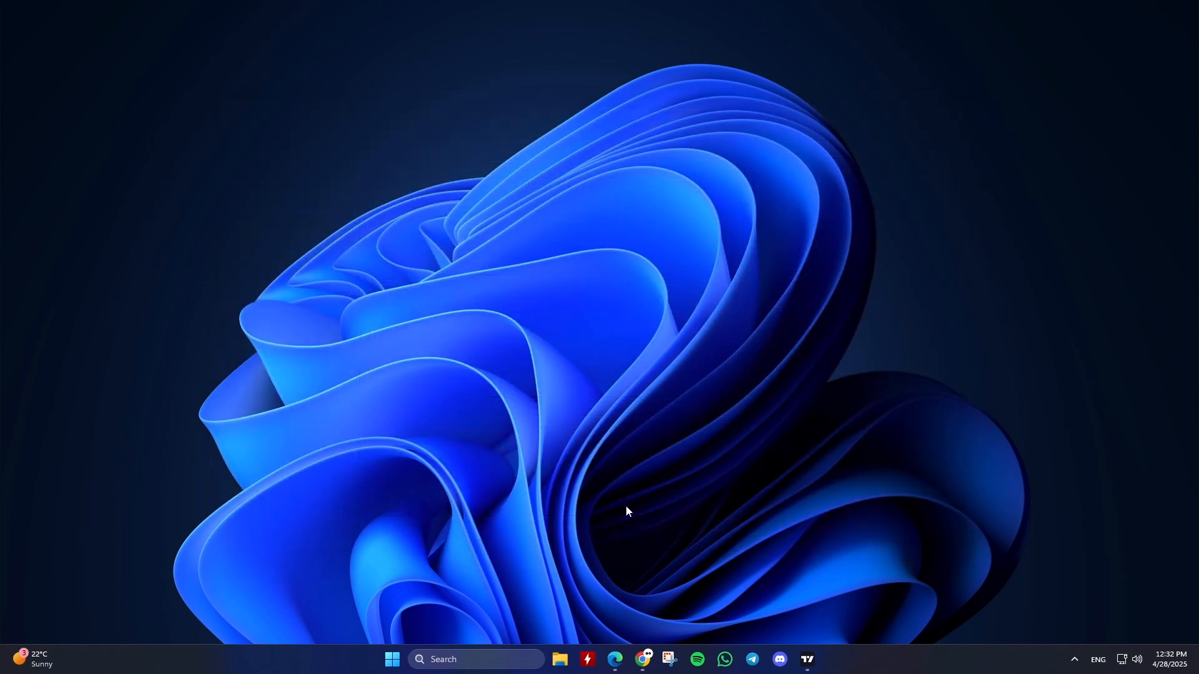